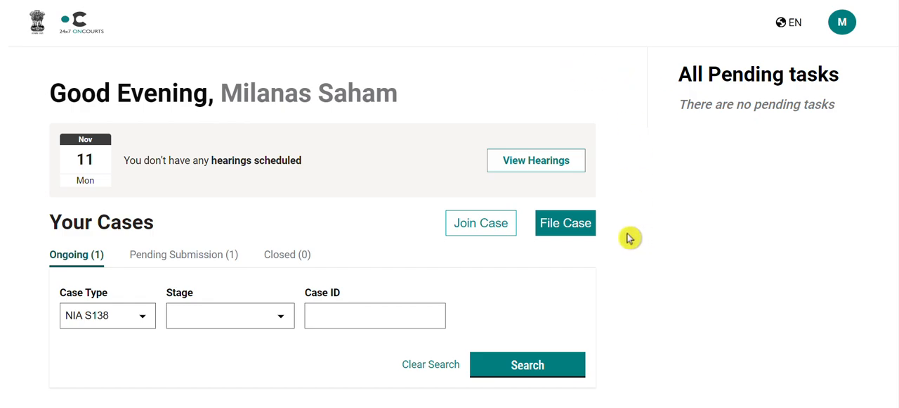
Step: Start filing a new Negotiable Instruments Act Section 138 case, reviewing the list of required documents
left_click(586, 226)
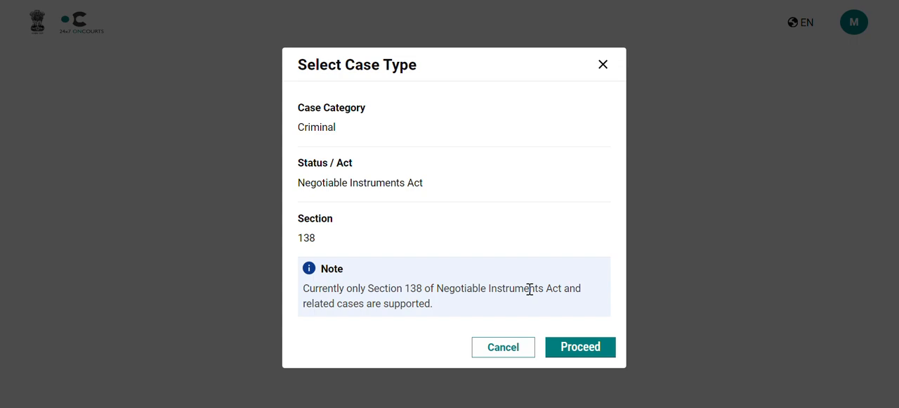
left_click(581, 348)
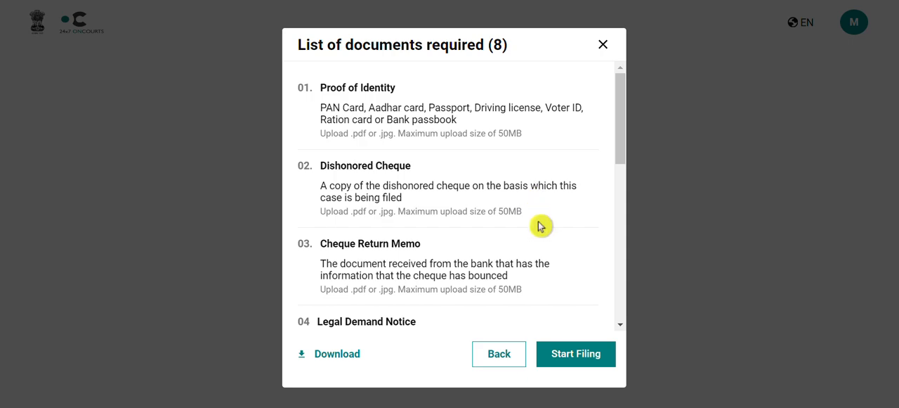
scroll(543, 239, "down", 3)
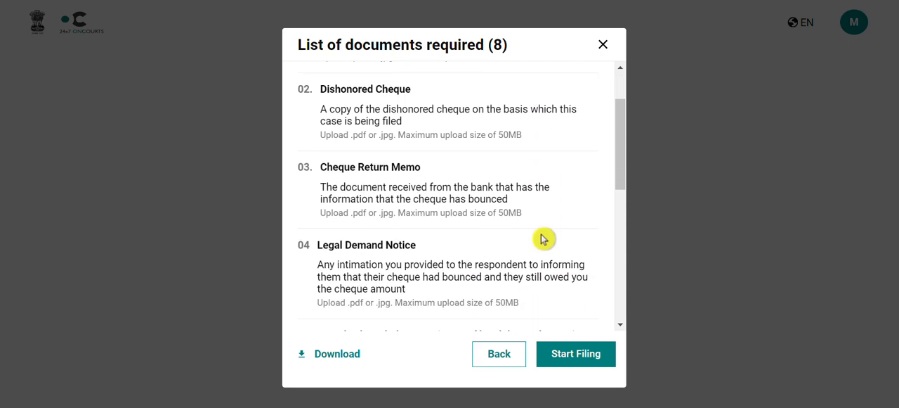
scroll(542, 236, "down", 1)
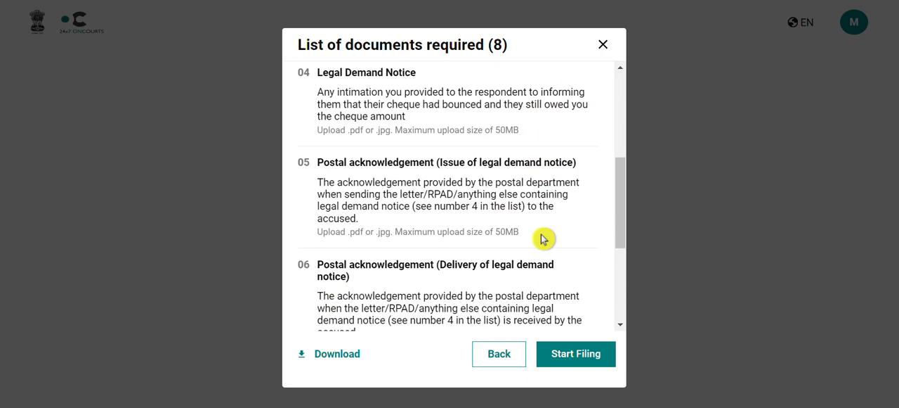
scroll(542, 238, "down", 1)
scroll(540, 235, "up", 1)
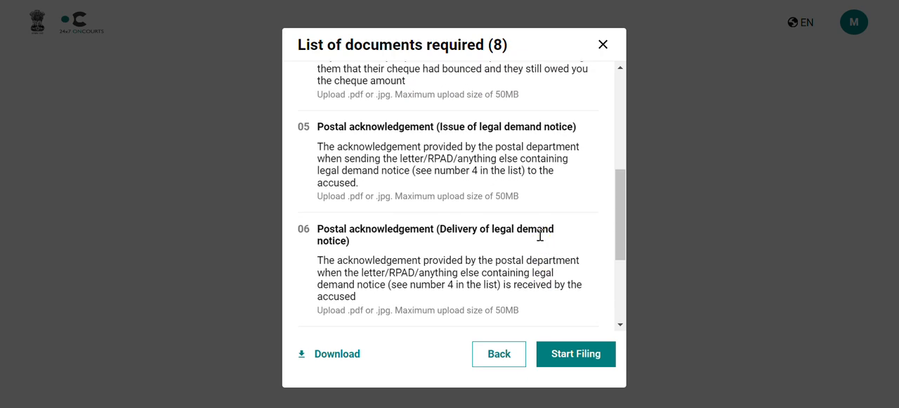
left_click(370, 359)
left_click(602, 357)
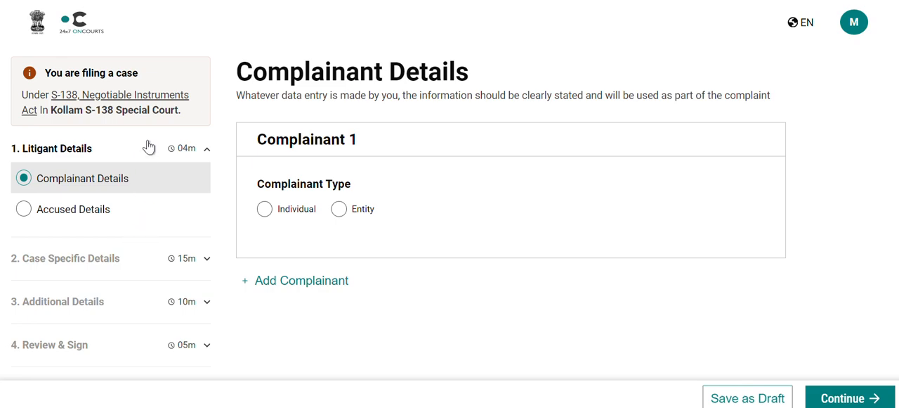
Step: Set Complainant 1's type to Entity and choose Cooperative Societies as the type of entity
left_click(152, 179)
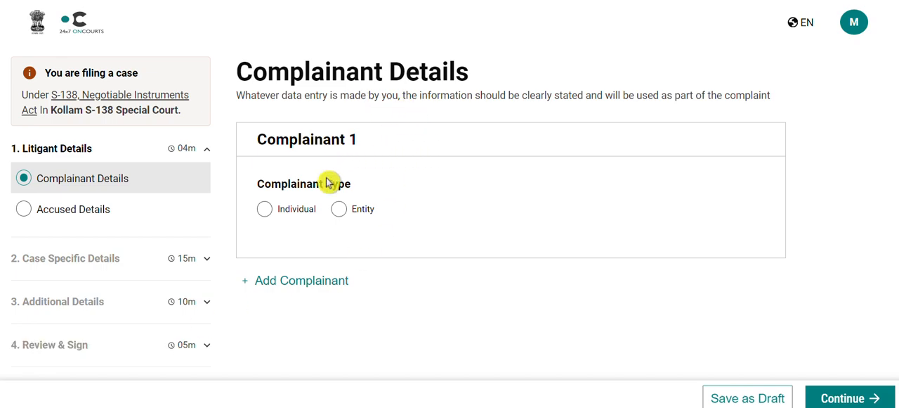
left_click(339, 209)
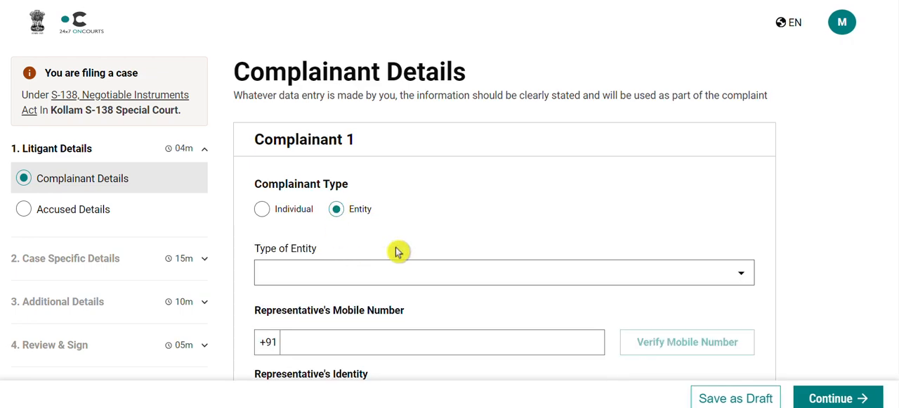
left_click(740, 272)
scroll(444, 338, "down", 1)
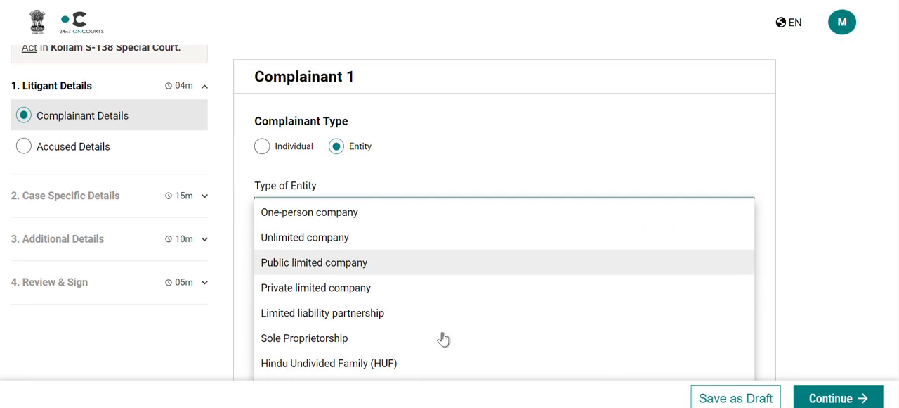
scroll(443, 339, "down", 3)
left_click(379, 323)
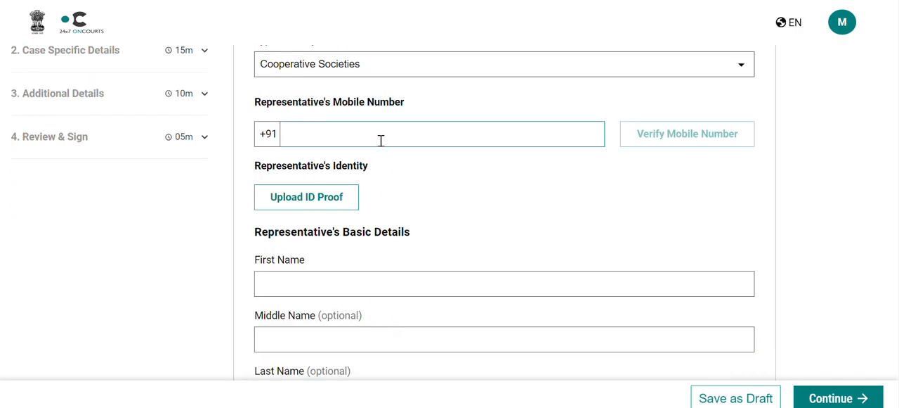
Step: Enter the representative's mobile number and verify it with the one-time password
left_click(414, 134)
type("6767676767")
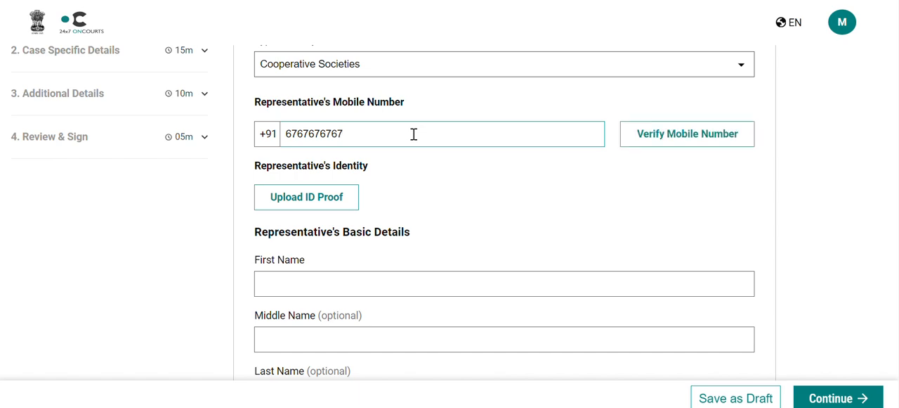
left_click(698, 138)
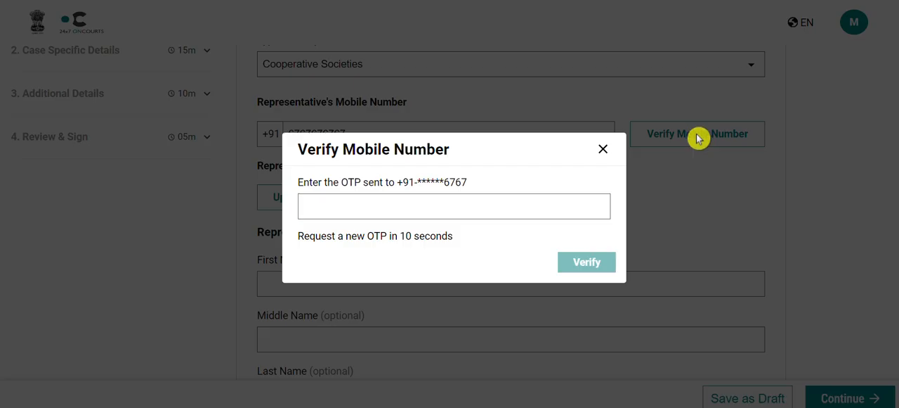
type("123456")
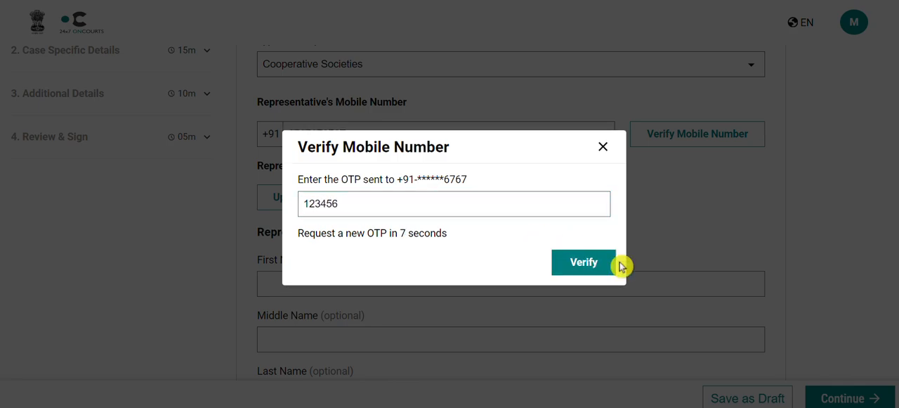
left_click(621, 265)
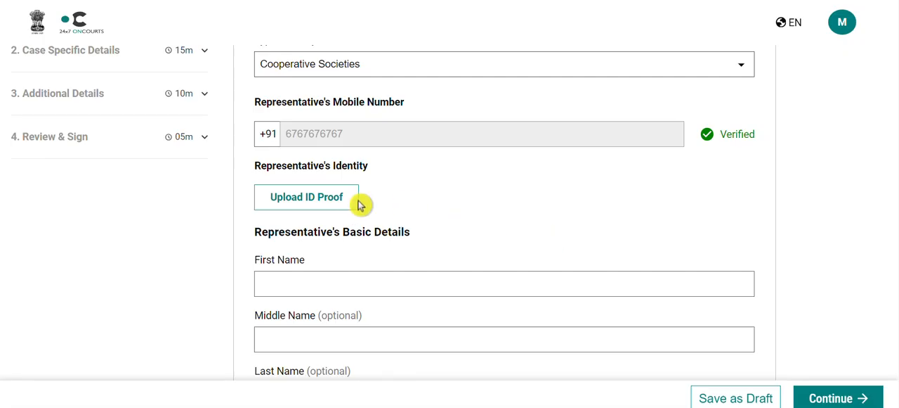
Step: Add thank you.docx.pdf as the representative's ID proof, with Passport as the type of ID
left_click(325, 203)
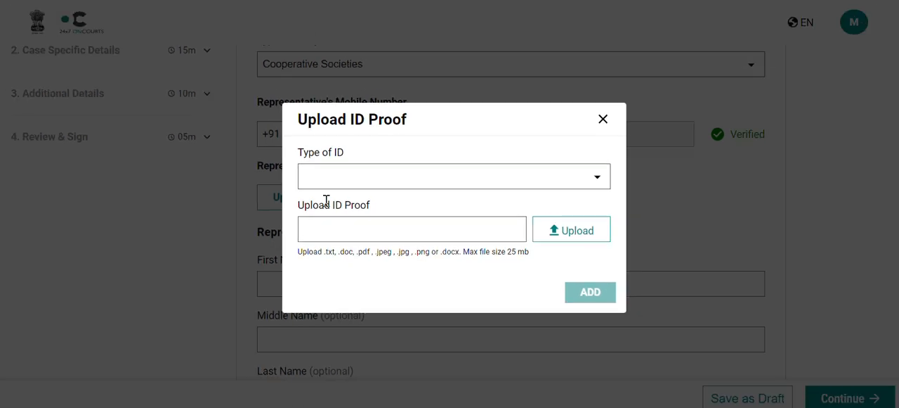
left_click(673, 173)
left_click(371, 253)
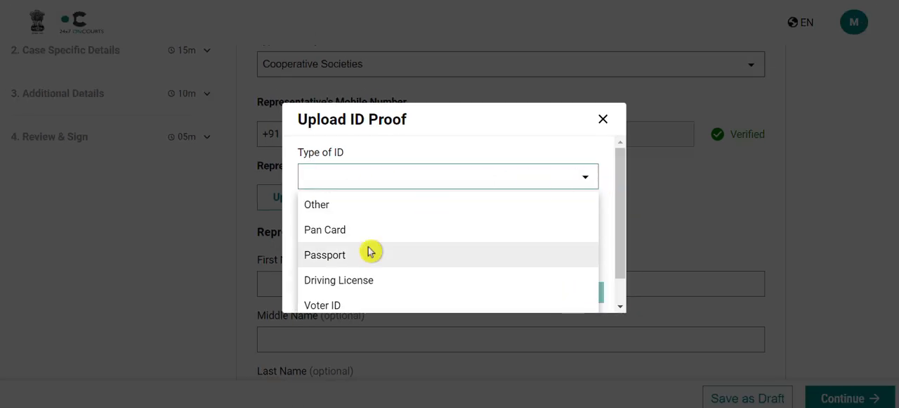
left_click(565, 229)
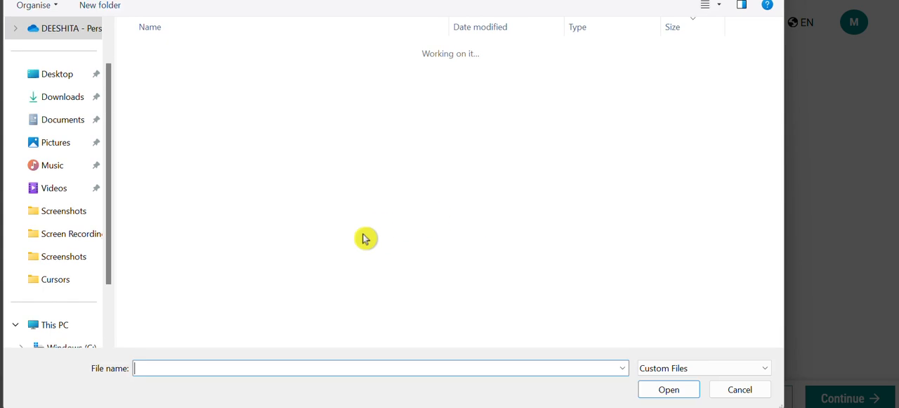
left_click(356, 255)
left_click(671, 388)
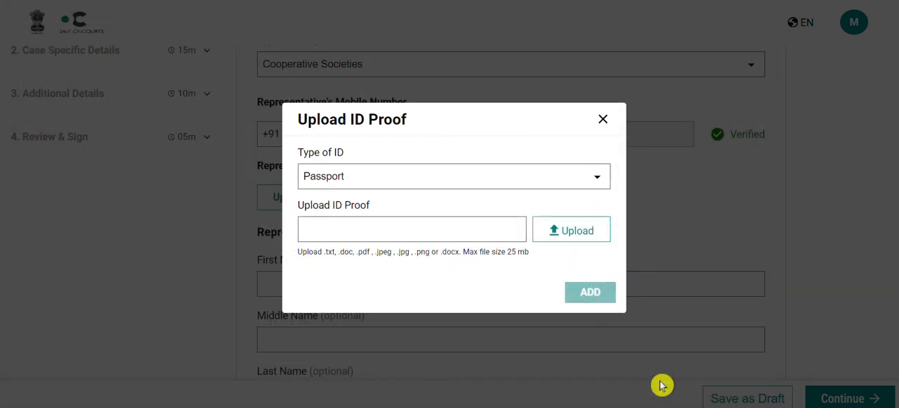
left_click(599, 386)
Step: Enter the representative's first name and last name, leaving the middle name empty
scroll(488, 293, "down", 2)
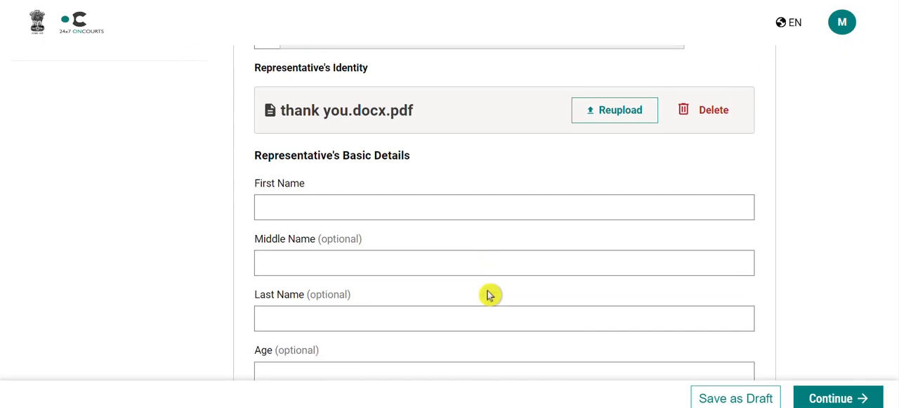
left_click(415, 202)
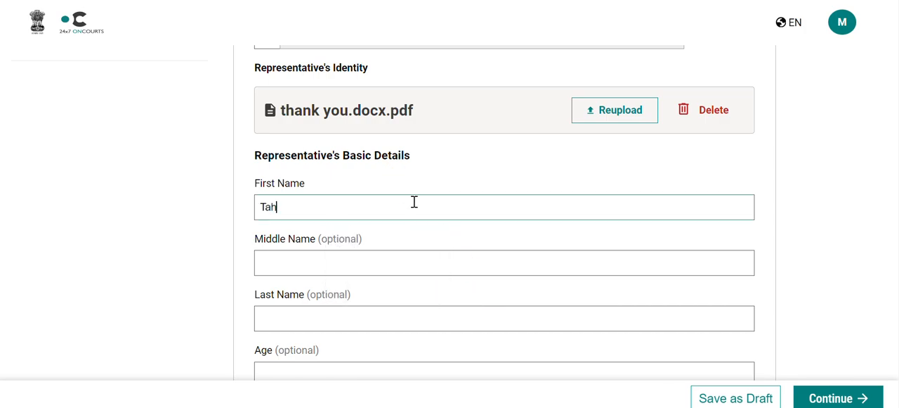
key("Tab")
key("Tab")
Step: Set the representative's age to 23 and designation to Chef
scroll(415, 202, "down", 4)
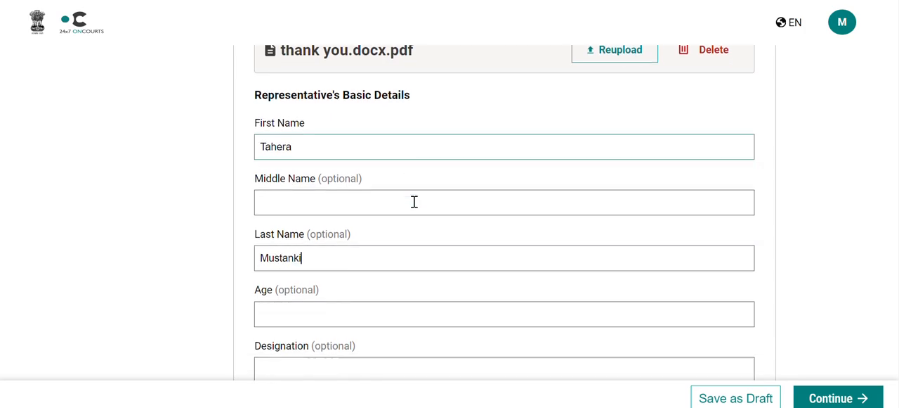
left_click(346, 189)
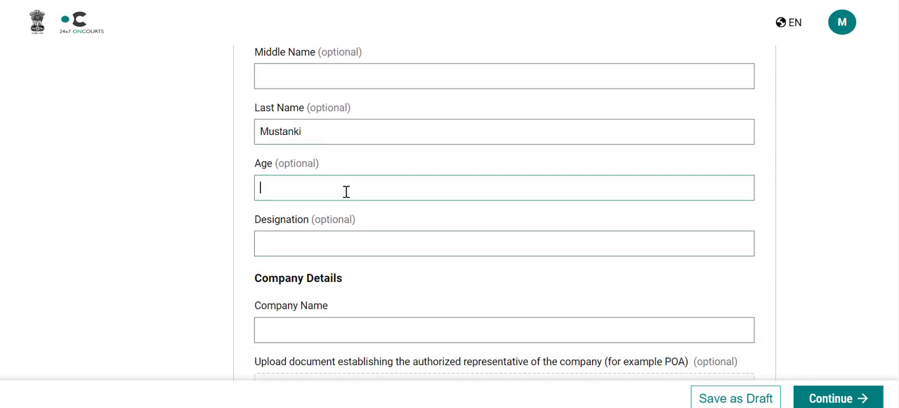
type("23")
key("Tab")
type("Chef")
Step: Enter Mustanki Cooperative as the company name
scroll(346, 192, "down", 4)
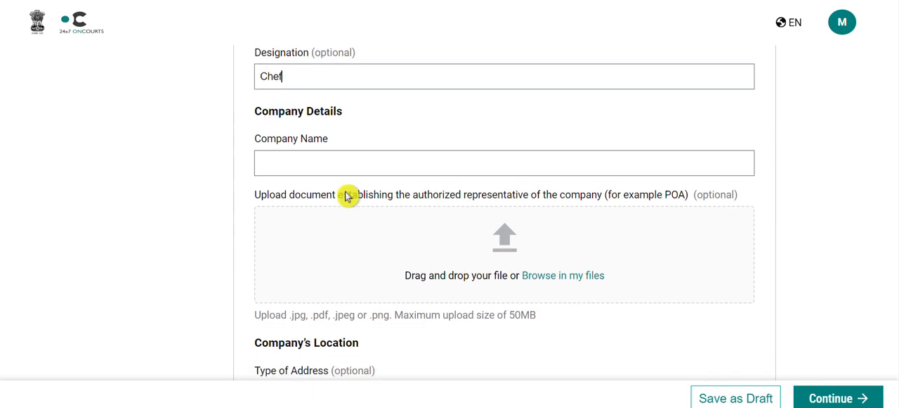
left_click(352, 159)
type("M")
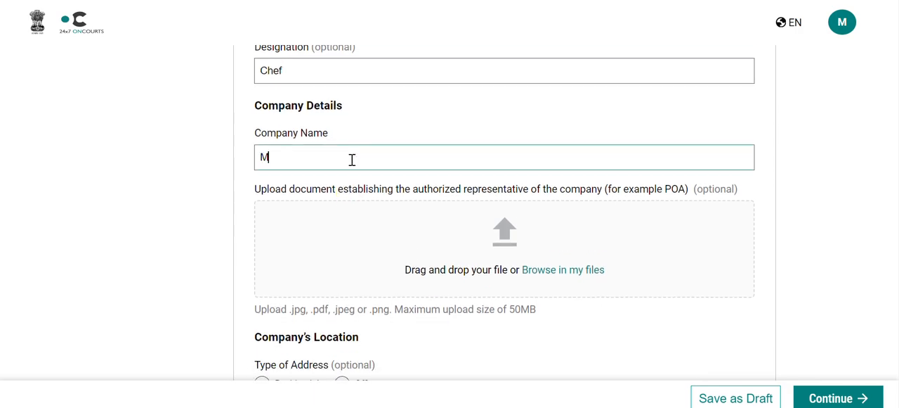
type("ustanki C")
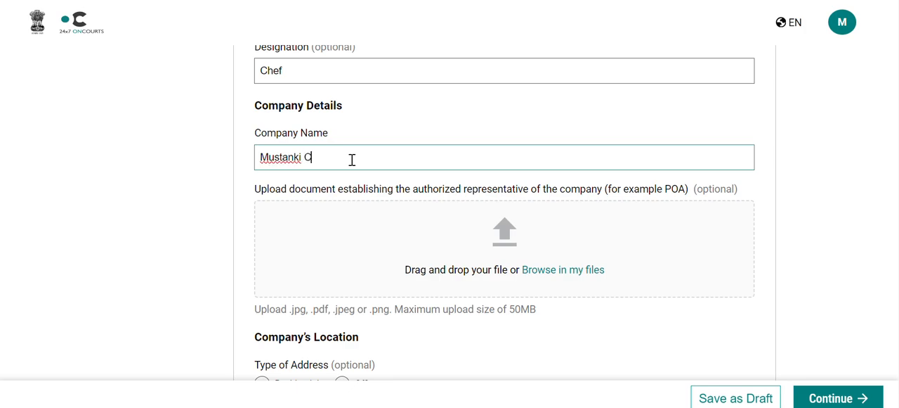
type("ooperative")
Step: Upload the file Mustanki Cooperative - Outdated PoA as the document establishing the company's authorized representative
left_click(503, 232)
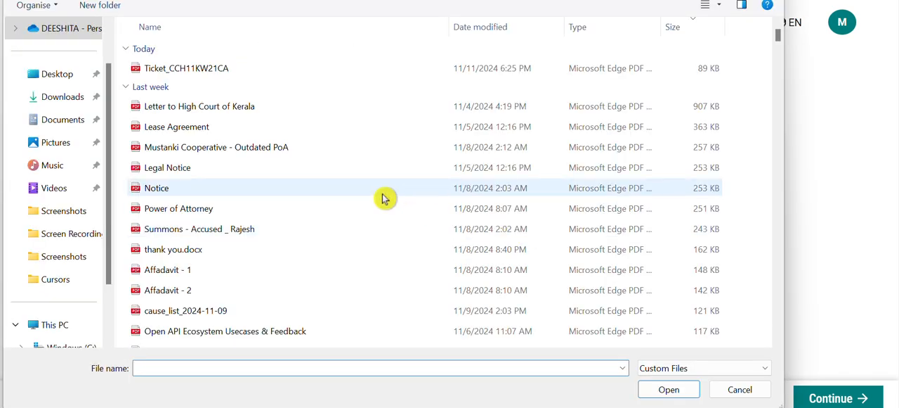
left_click(352, 148)
left_click(668, 388)
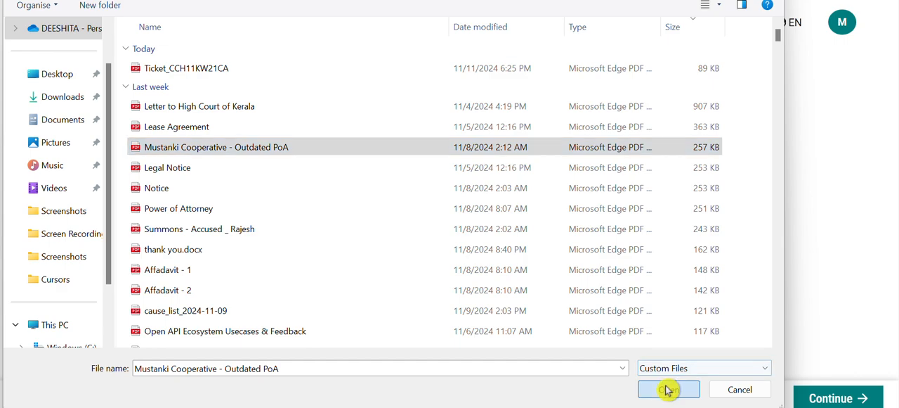
Step: Set the company's address type to Residential and enter its six-digit pincode
scroll(664, 301, "down", 4)
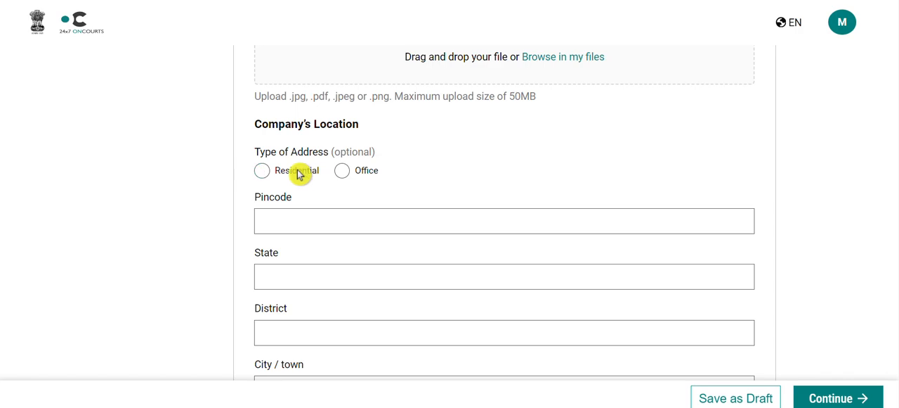
left_click(262, 171)
left_click(328, 215)
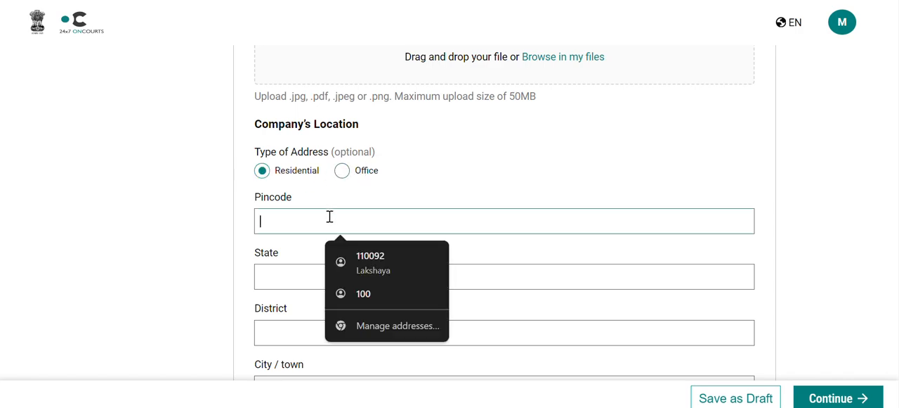
type("65757575")
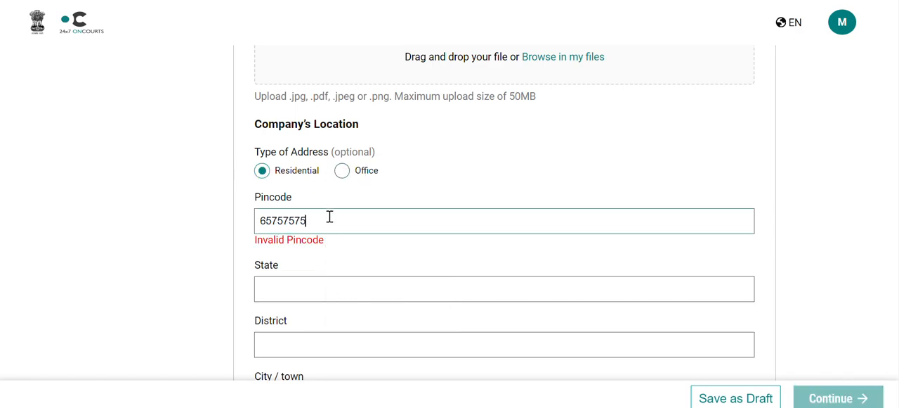
key("BackSpace")
key("BackSpace")
key("BackSpace")
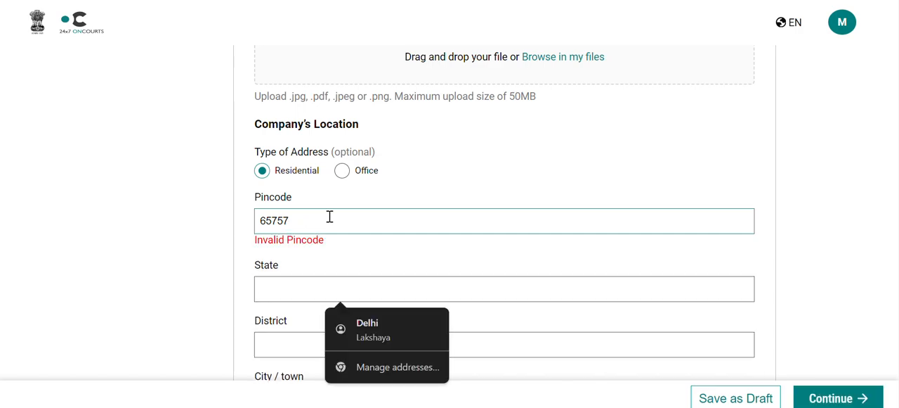
type("7")
Step: Set the company location's state to Kerala and its district to Kollam
key("Tab")
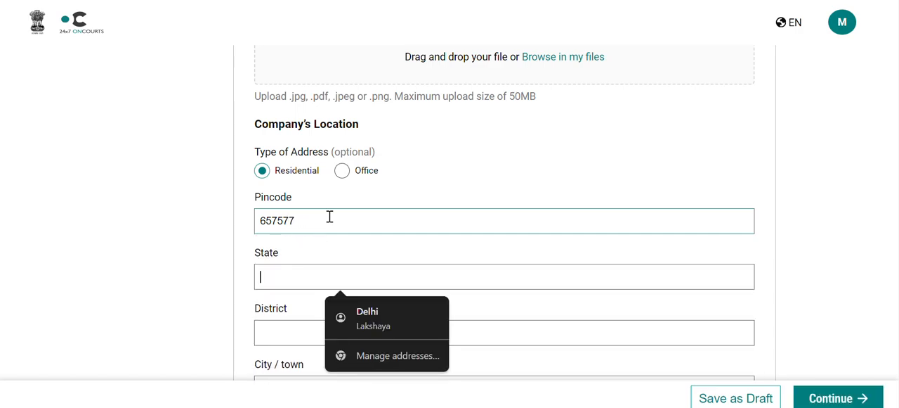
type("Kerala")
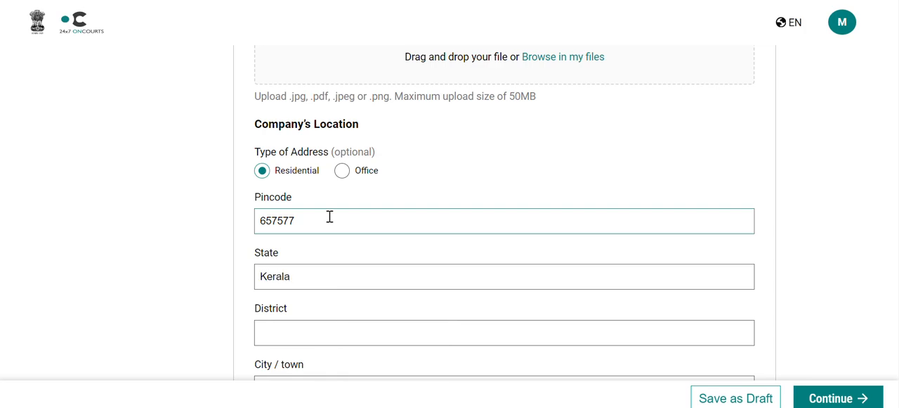
key("Tab")
type("Kollam")
scroll(330, 216, "down", 1)
scroll(330, 216, "down", 1)
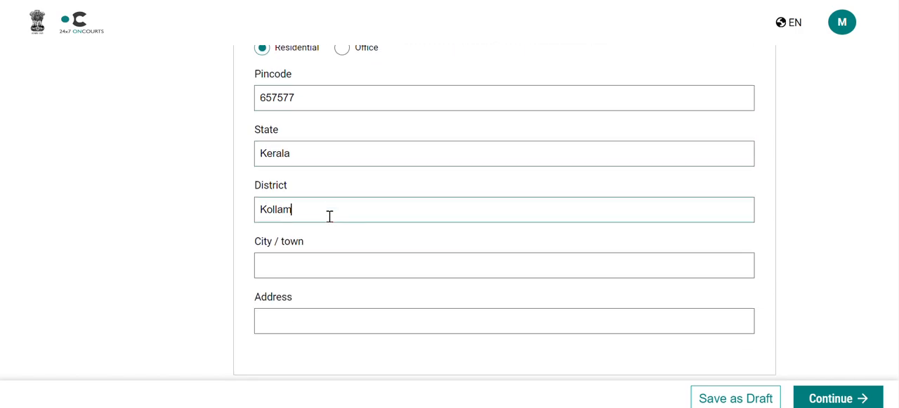
Step: Enter Kollam as the city or town of the company's location
left_click(291, 257)
type("Jo")
key("BackSpace")
key("BackSpace")
type("Kp")
type("llam")
key("Tab")
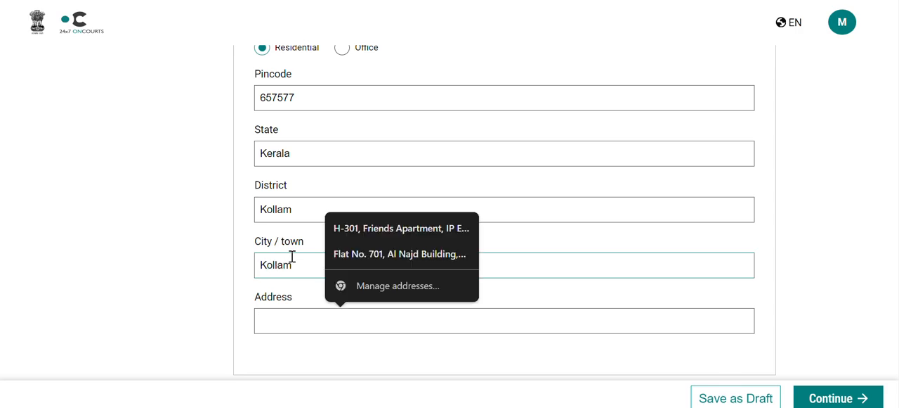
Step: Fill in the company's street address and continue to the accused details
type("Hotel ")
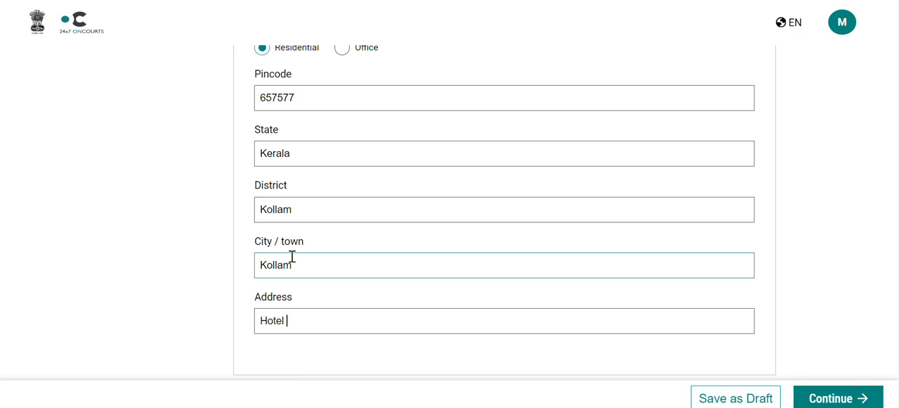
type("Saira")
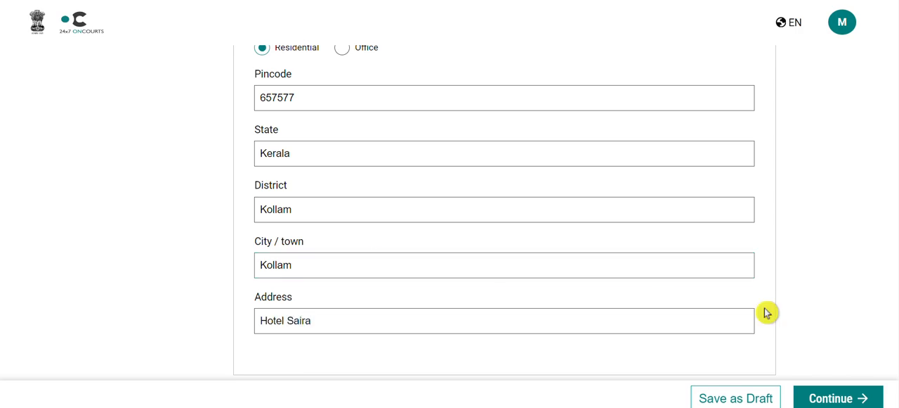
left_click(847, 399)
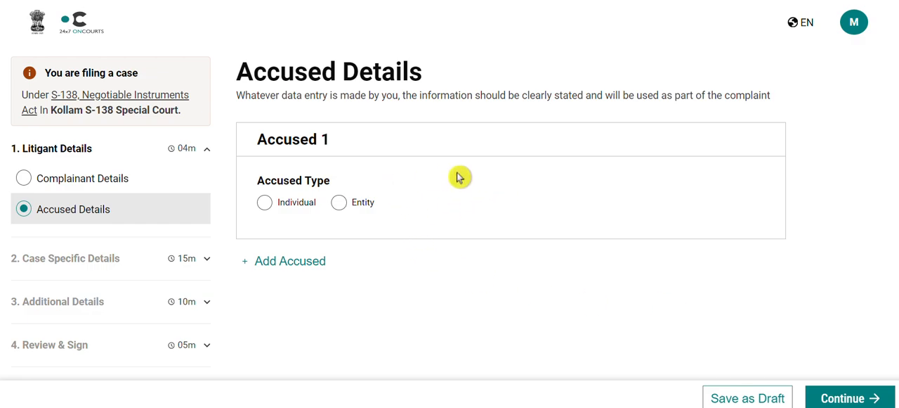
Step: Set the accused type to Individual and enter the accused's first name, last name and age 45
left_click(264, 203)
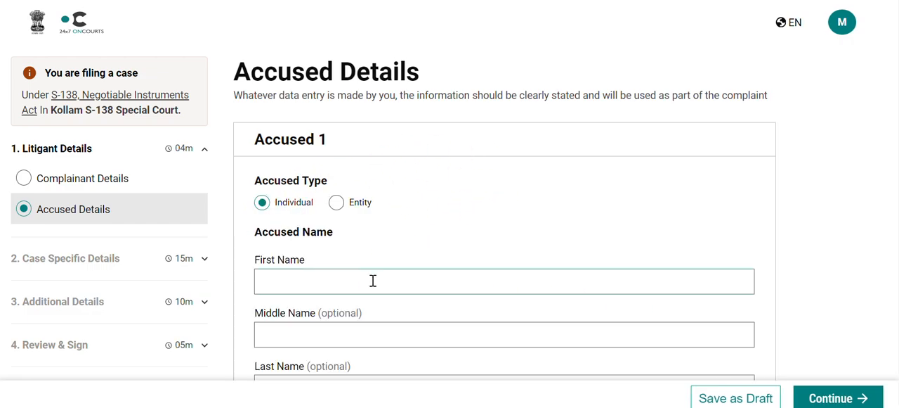
left_click(373, 281)
key("Tab")
key("Tab")
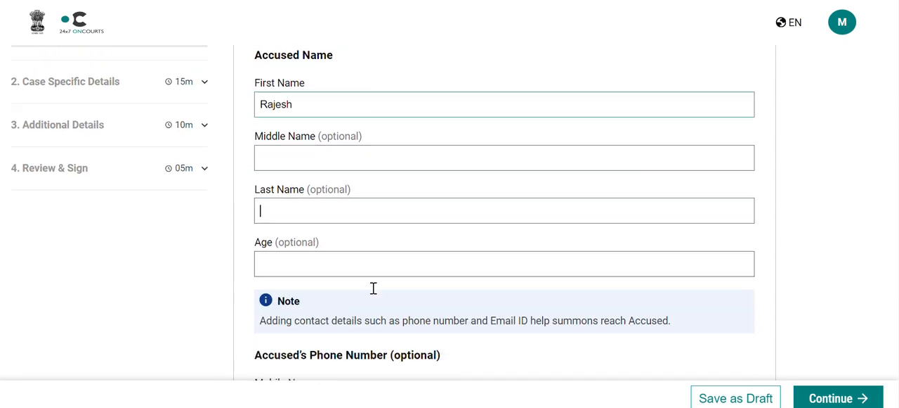
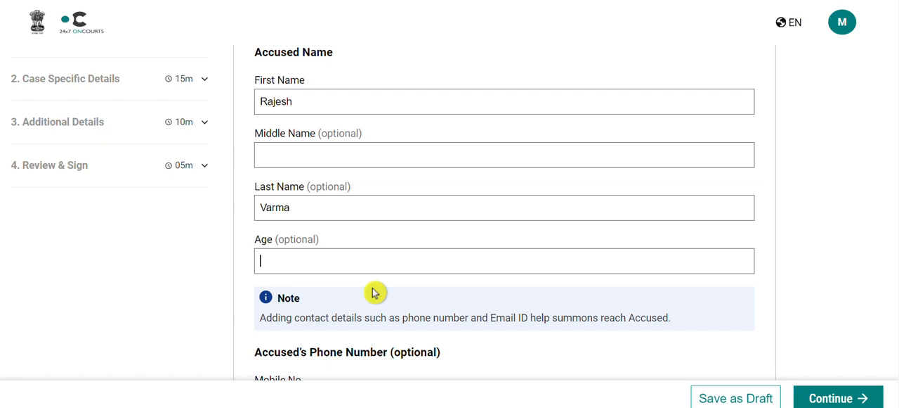
type("45")
Step: Add two mobile numbers to the accused's contact details
scroll(372, 292, "down", 2)
left_click(409, 240)
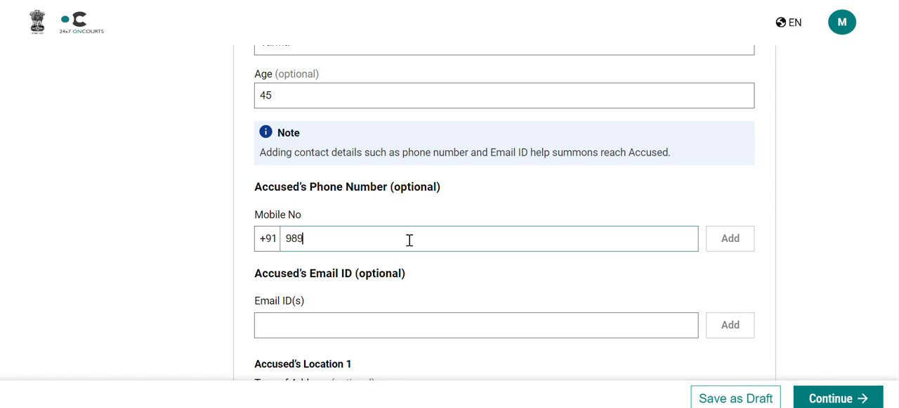
type("9898989999")
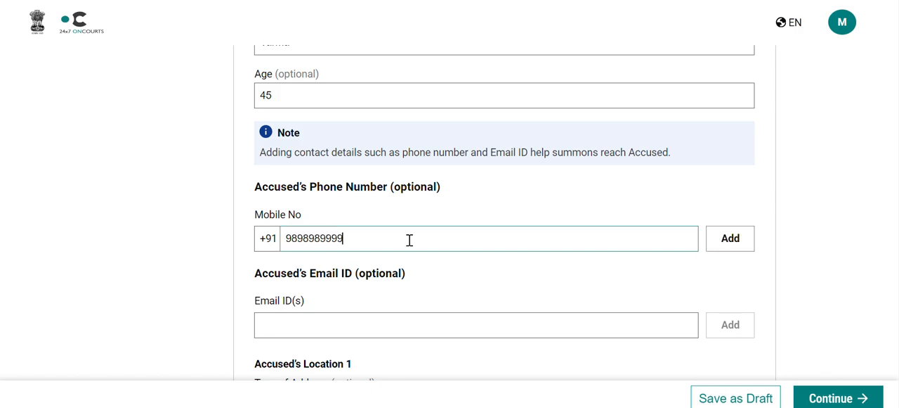
scroll(409, 241, "down", 1)
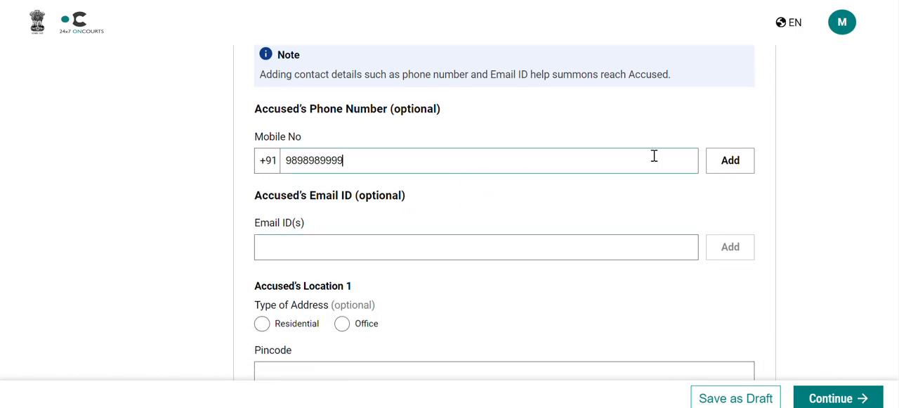
left_click(731, 163)
left_click(678, 173)
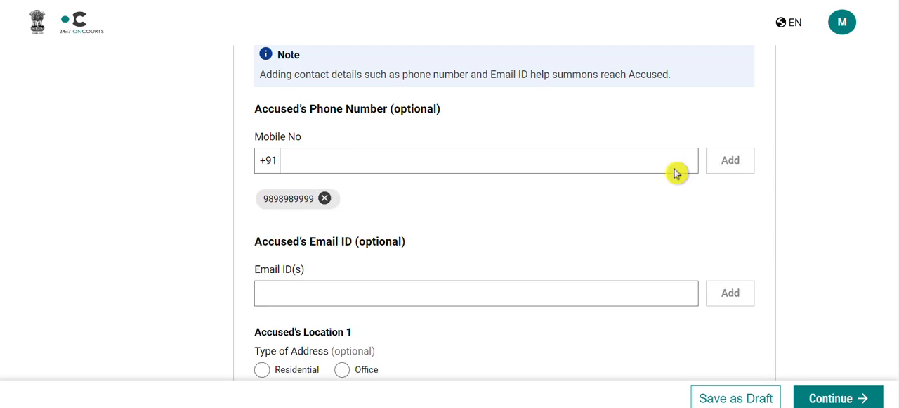
type("76")
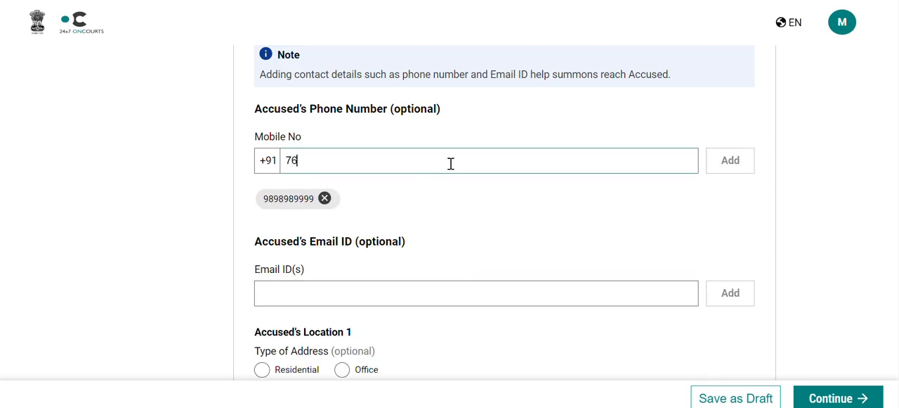
type("76767676")
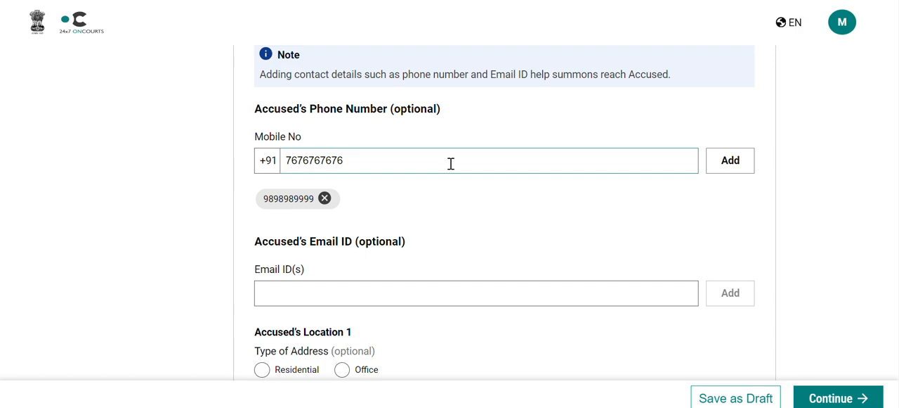
left_click(738, 163)
Step: Add an e-mail address to the accused's contact details
left_click(461, 294)
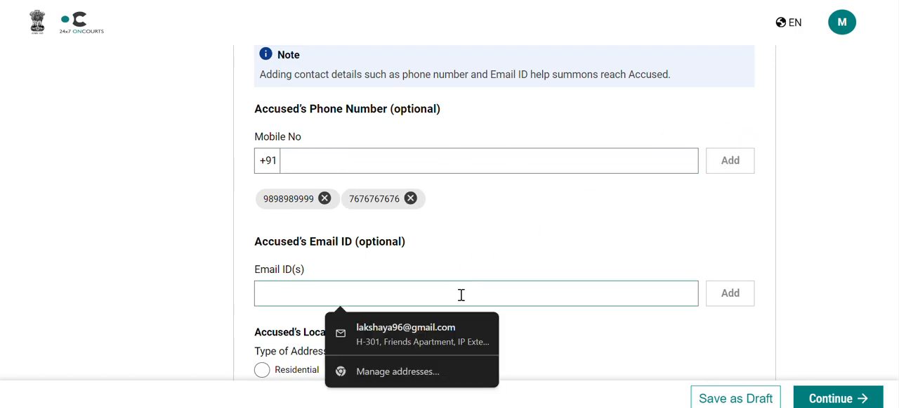
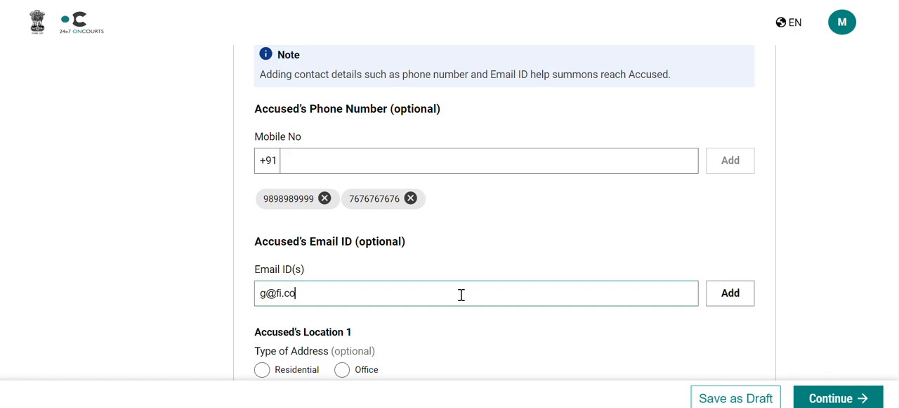
left_click(727, 297)
Step: Set the accused's first location to Residential and enter its six-digit pincode
scroll(485, 313, "down", 5)
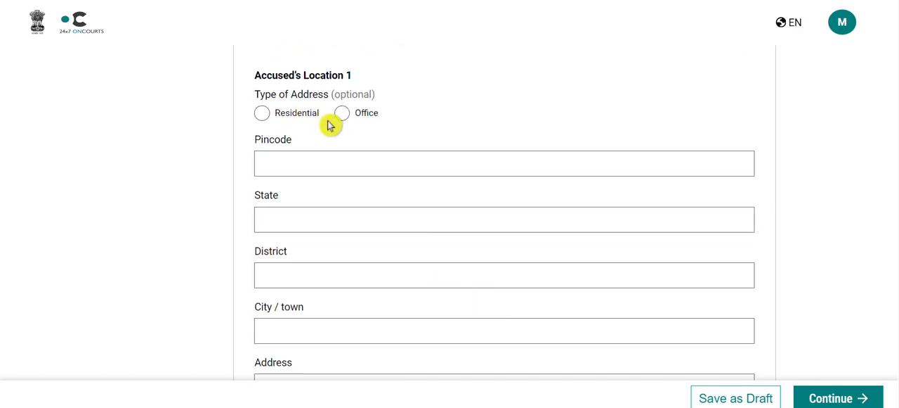
left_click(262, 114)
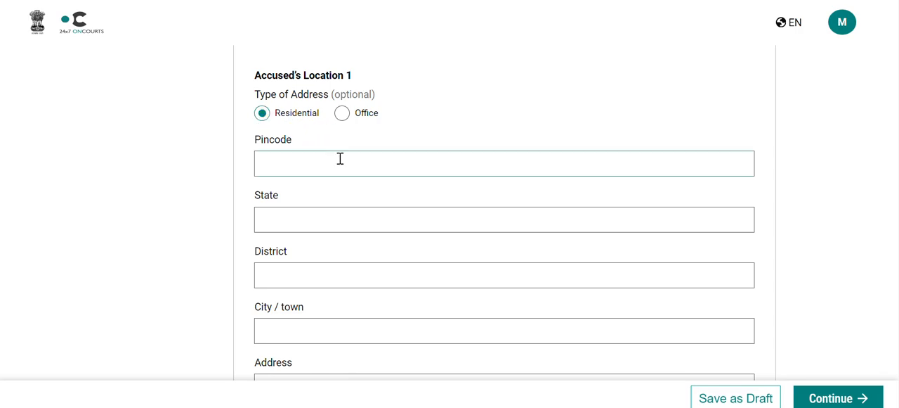
left_click(341, 159)
type("874884")
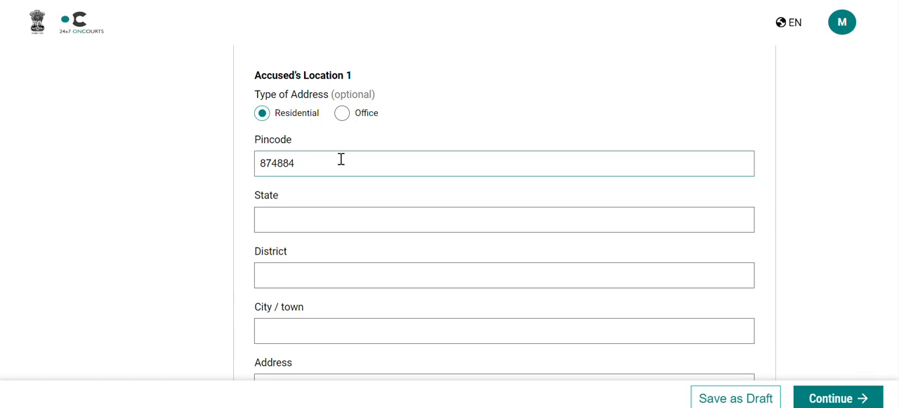
Step: Set the accused's location to the state of Kerala and the district of Kozhikode
left_click(286, 222)
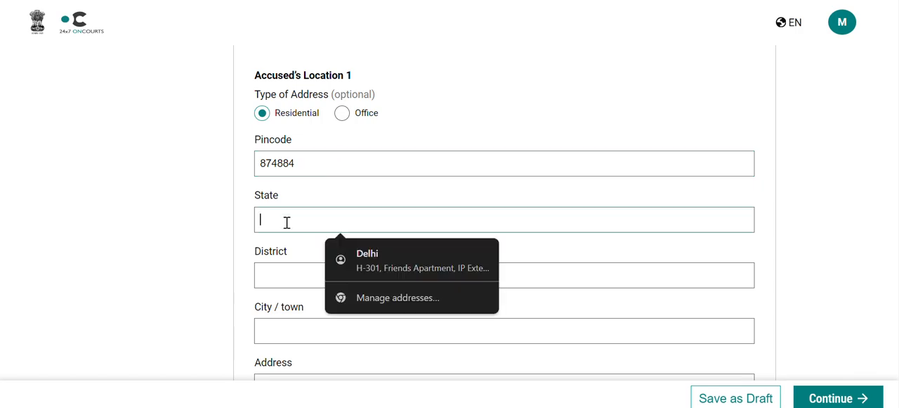
type("Kerala")
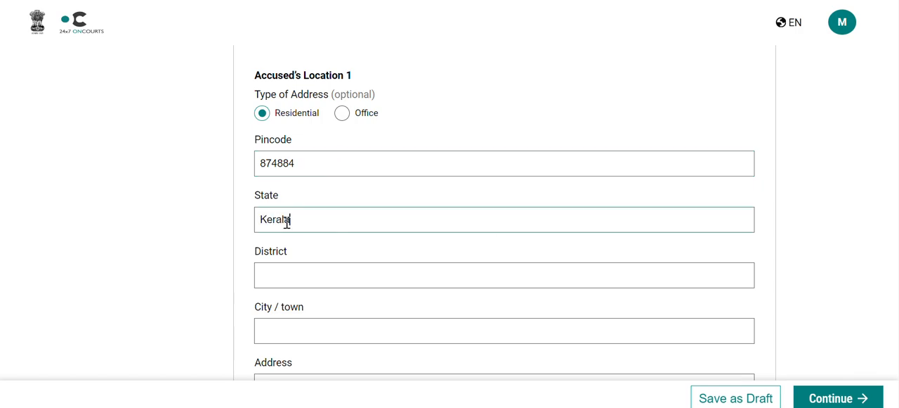
key("Tab")
type("Kozhilode")
type("ode")
Step: Enter Sire as the accused's city or town and fill in the street address
scroll(286, 227, "down", 2)
key("Tab")
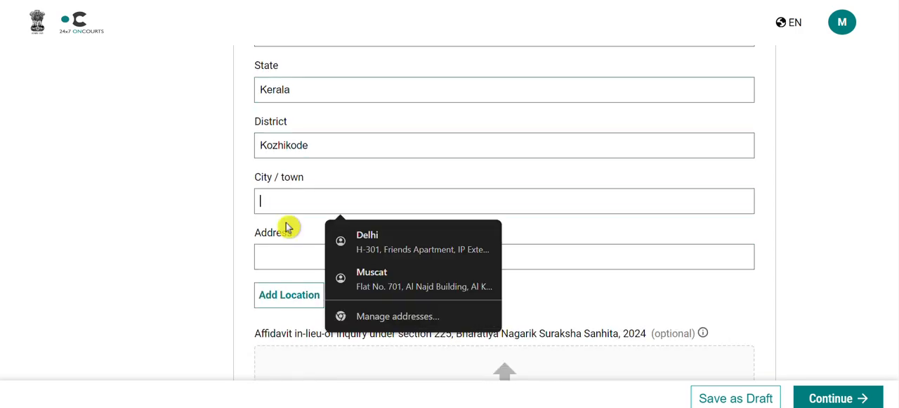
type("Si")
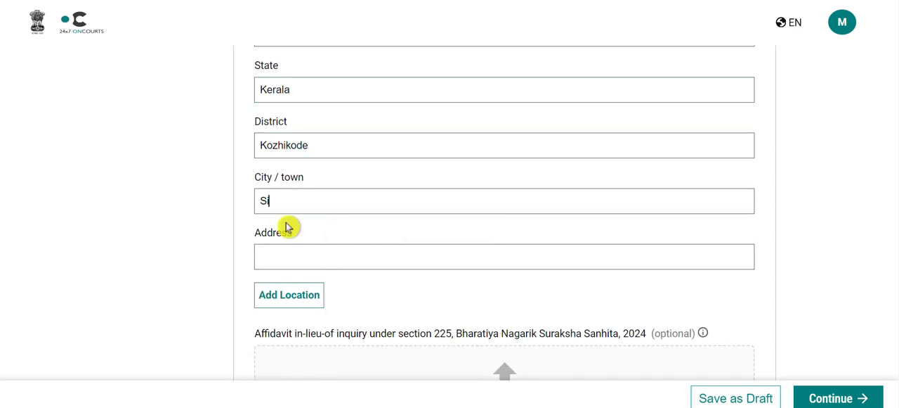
type("re8")
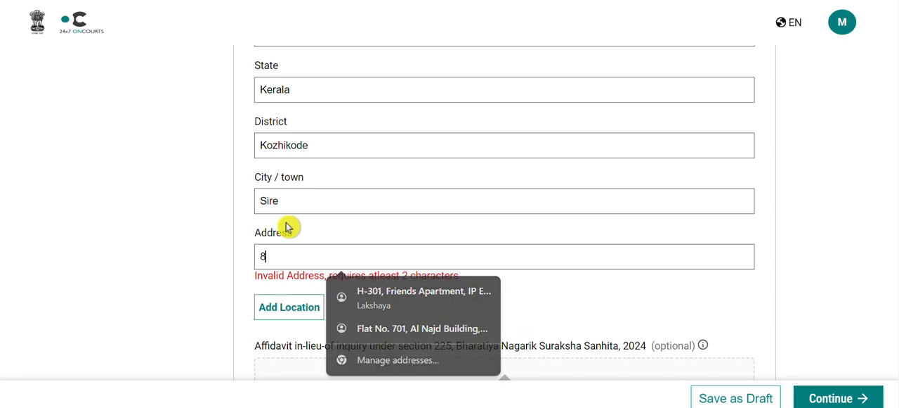
type("7B")
scroll(288, 227, "down", 2)
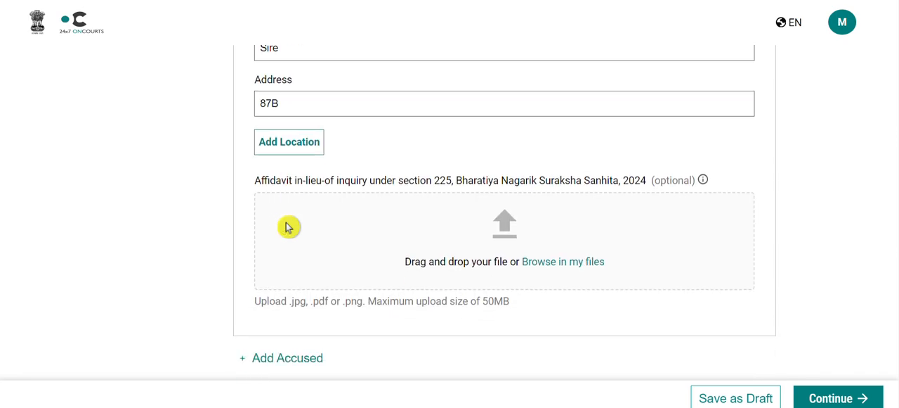
left_click(295, 141)
scroll(522, 174, "down", 1)
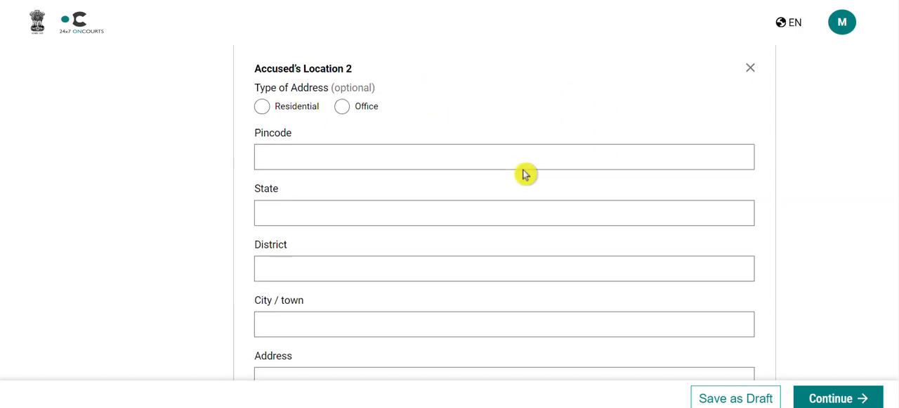
scroll(524, 174, "up", 1)
left_click(751, 142)
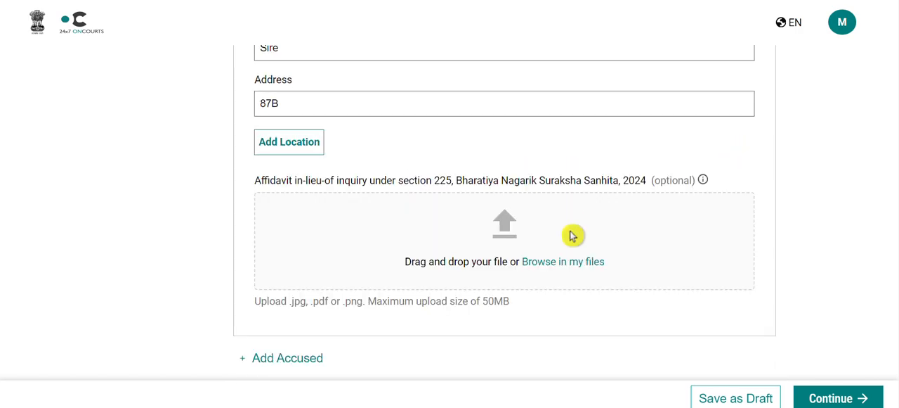
Step: Continue to the cheque details and enter the full name of the dishonoured cheque's signatory
left_click(819, 392)
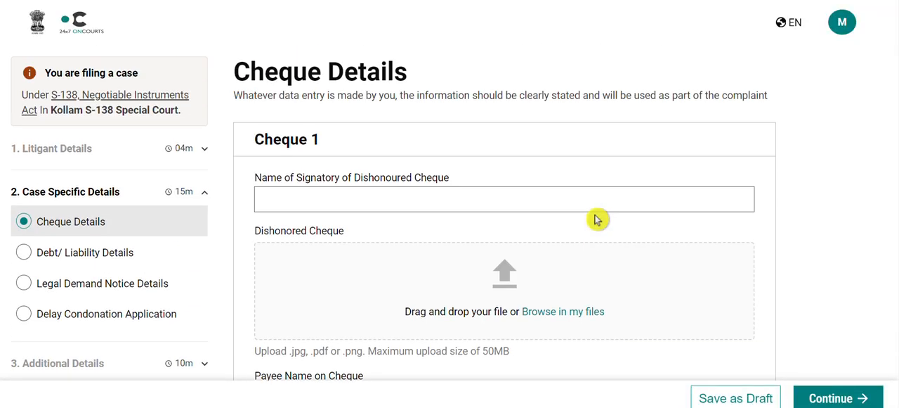
left_click(483, 201)
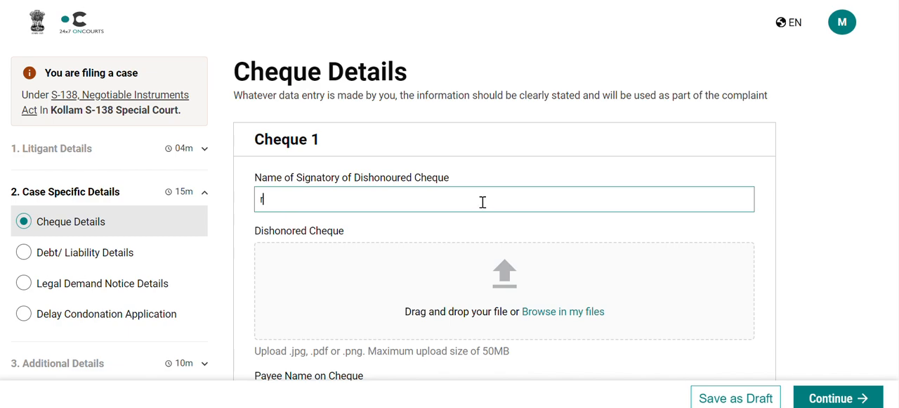
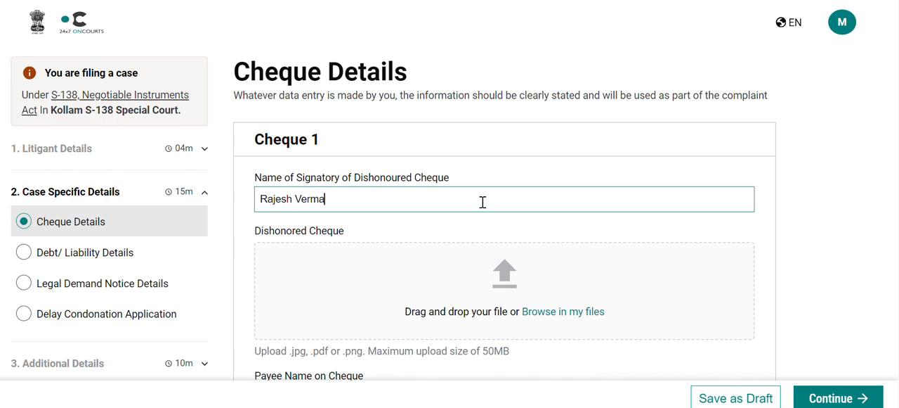
Step: Upload the file Affadavit - 2 as the dishonoured cheque document
left_click(511, 281)
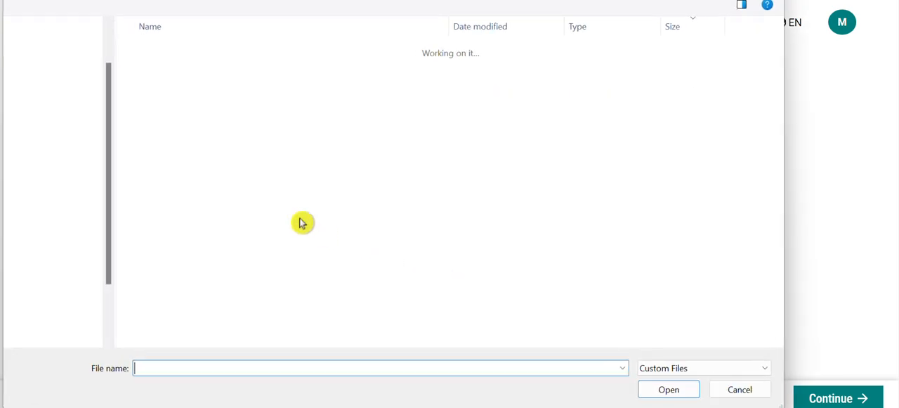
scroll(316, 218, "down", 1)
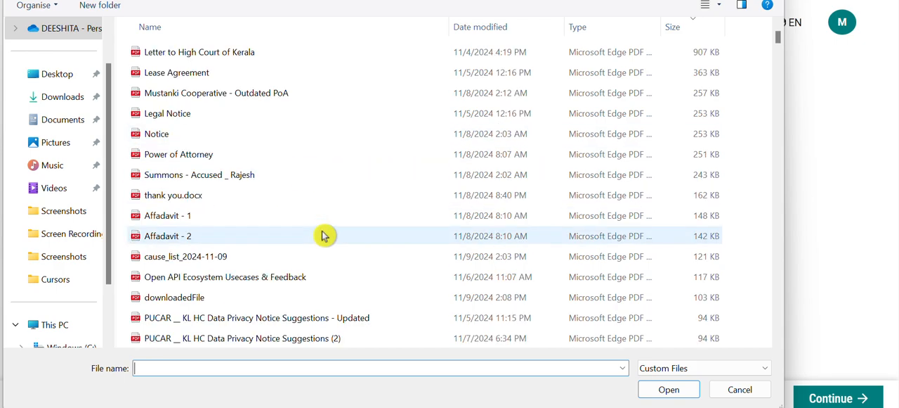
left_click(230, 235)
left_click(664, 388)
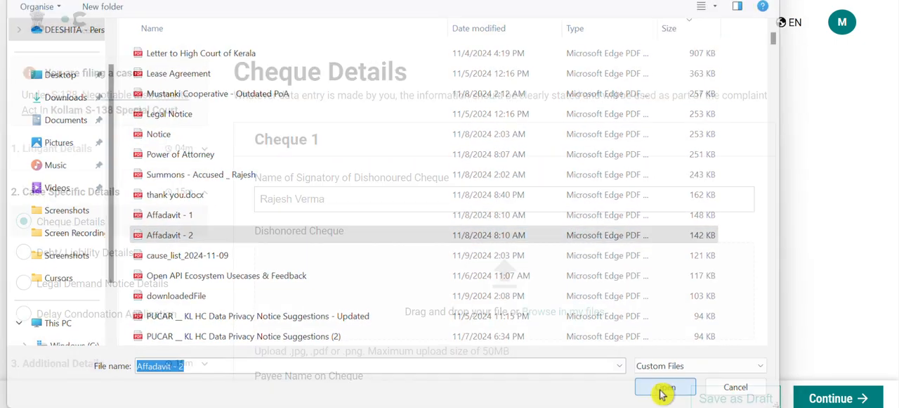
Step: Enter Mustanki Cooperative as the payee name on the cheque and Union Bank of India as the payee bank
scroll(426, 290, "down", 2)
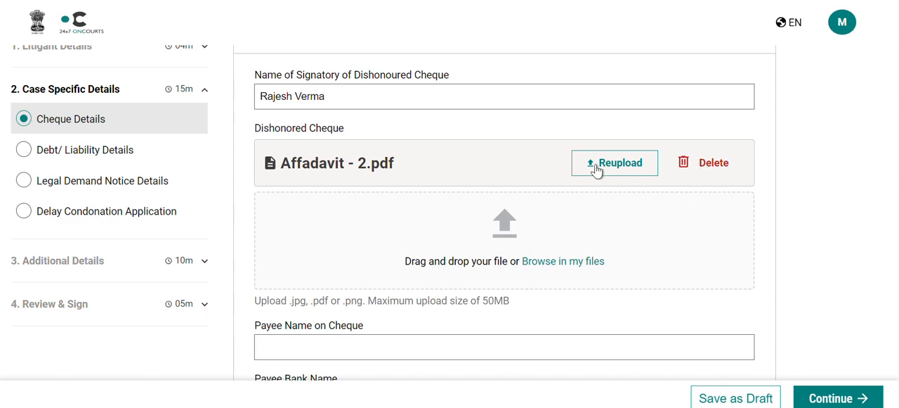
scroll(526, 278, "down", 3)
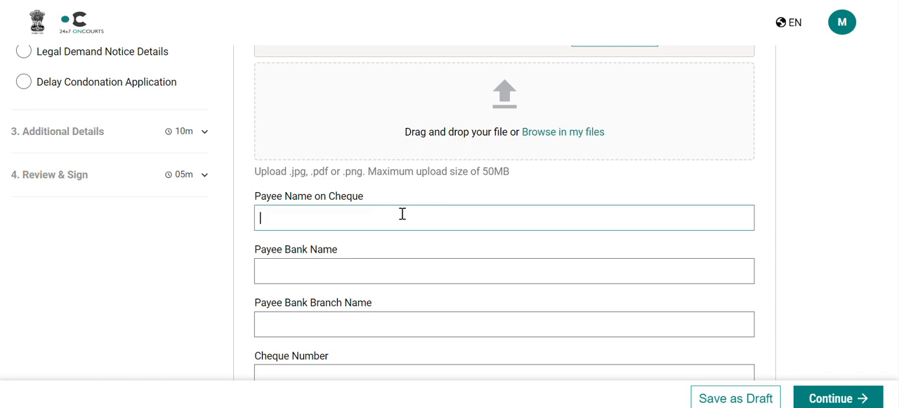
type("Mustanki ")
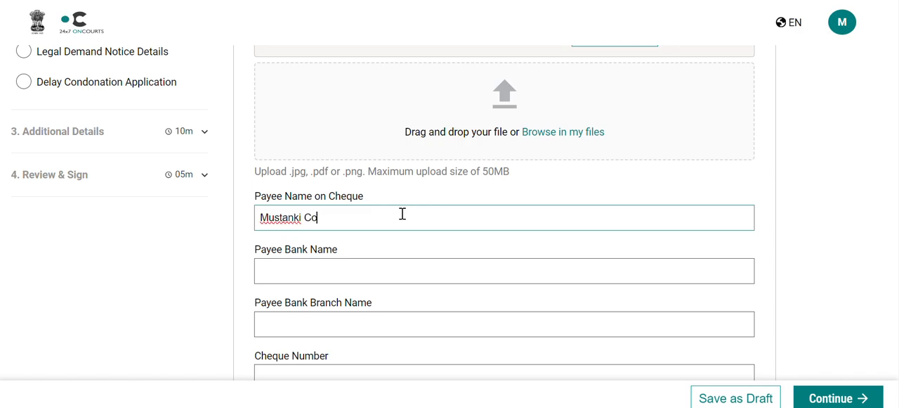
type("Cooperative")
key("Tab")
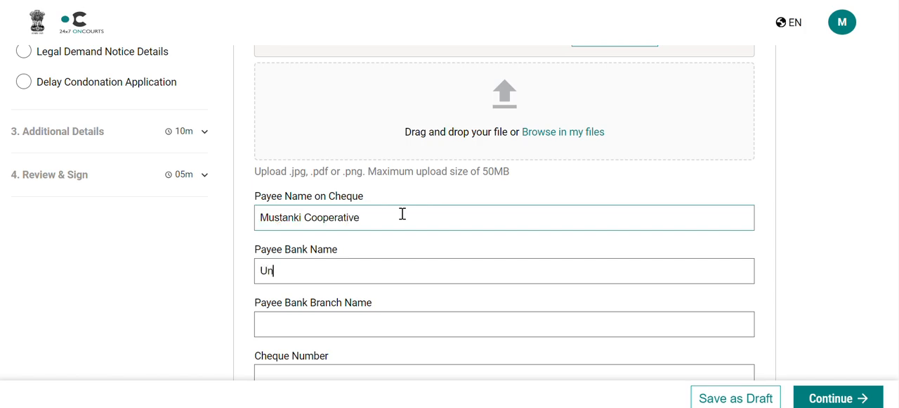
type("Union Bank of India")
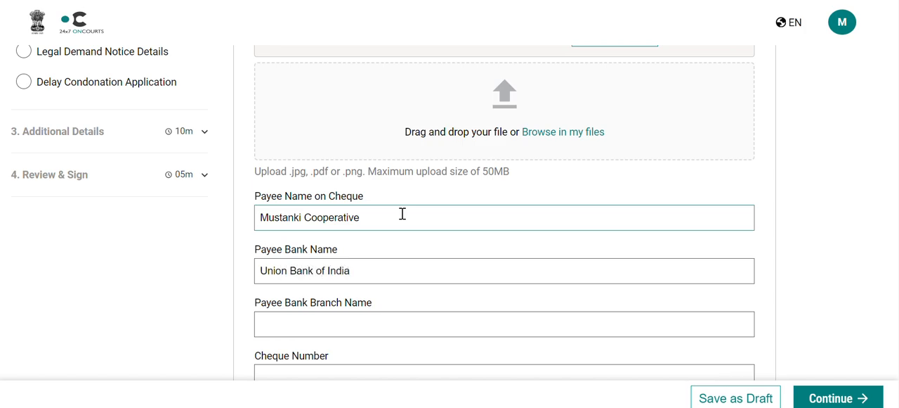
type("Vytilla")
Step: Enter Vytilla as the payee bank branch and fill in the cheque number
key("Tab")
type("12346")
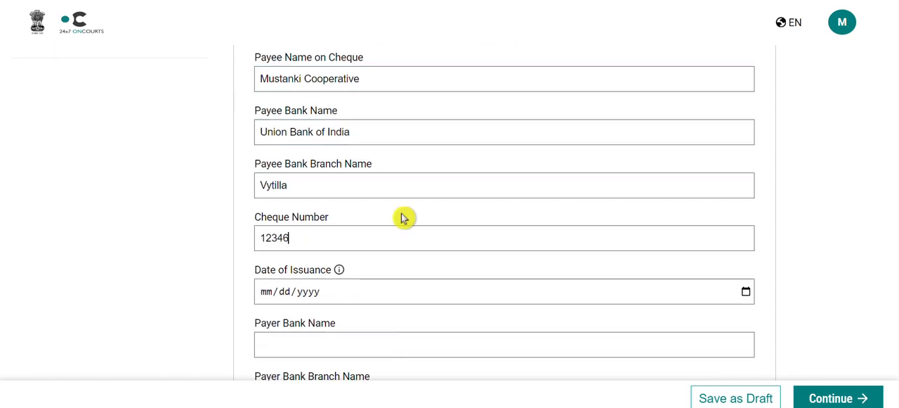
Step: Set the cheque's date of issuance to 09/15/2024
scroll(404, 218, "down", 1)
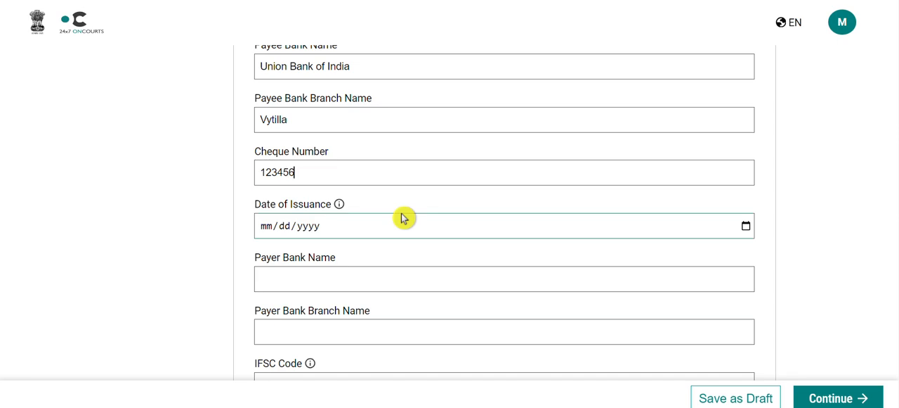
left_click(747, 226)
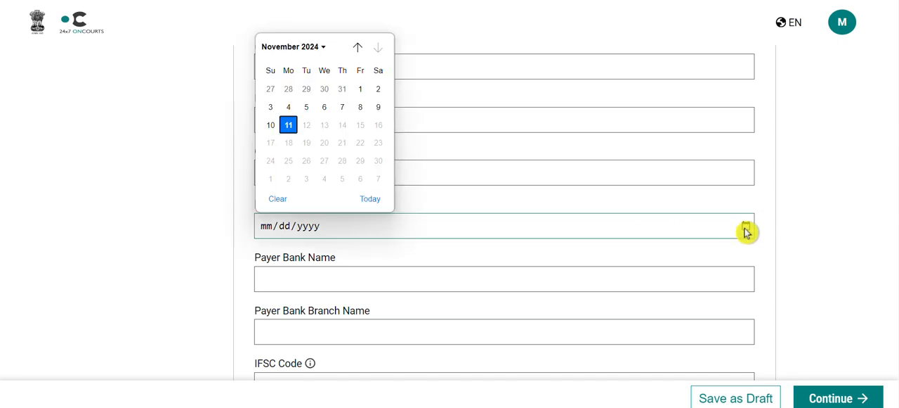
left_click(357, 51)
left_click(357, 51)
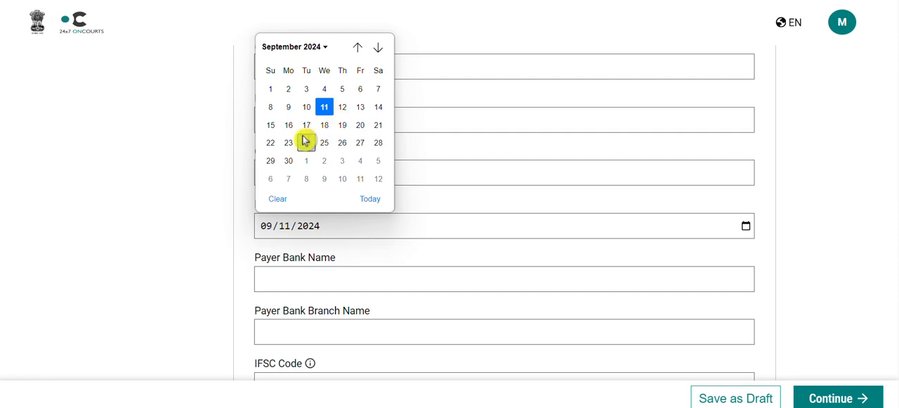
left_click(270, 125)
Step: Enter Canara Bank as the payer bank and Palarivattom as the payer bank branch
left_click(350, 272)
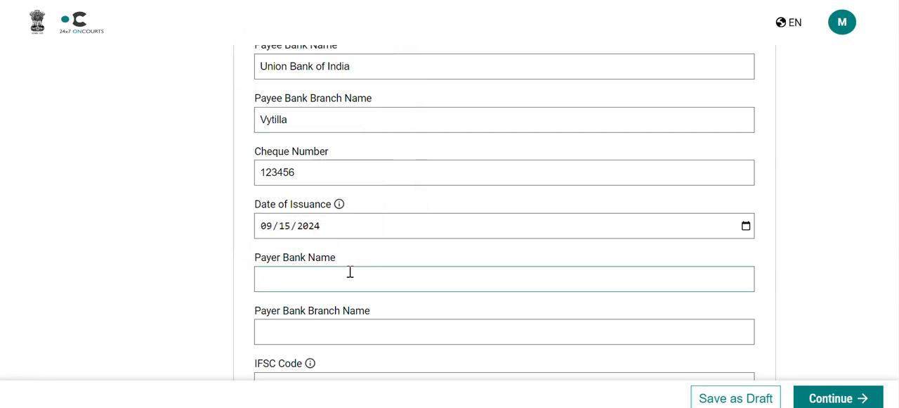
type("Canara")
type(" N")
type("bAN")
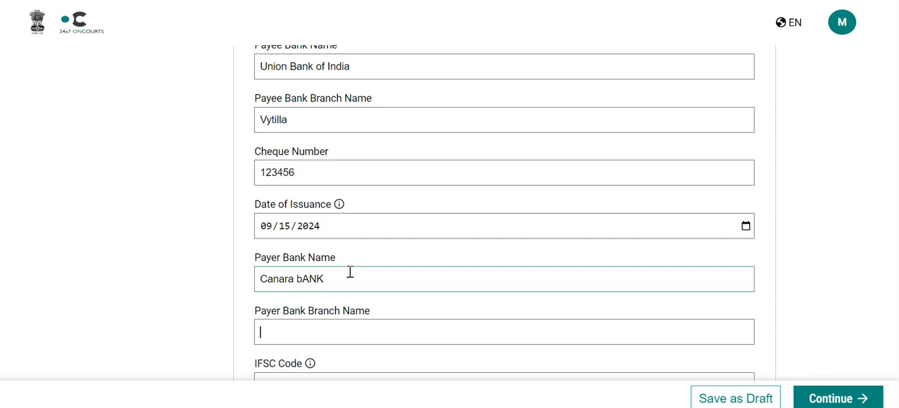
type("K")
key("BackSpace")
key("BackSpace")
key("BackSpace")
key("BackSpace")
type("N")
type(" Ban")
type("Palarivattom")
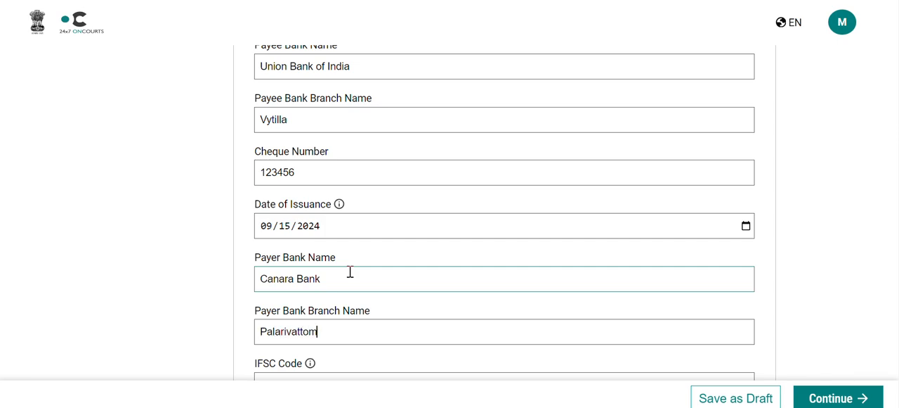
Step: Enter ICIC0000000 as the IFSC code and set the cheque amount to ₹345,555
scroll(350, 271, "down", 2)
left_click(317, 259)
type("IC")
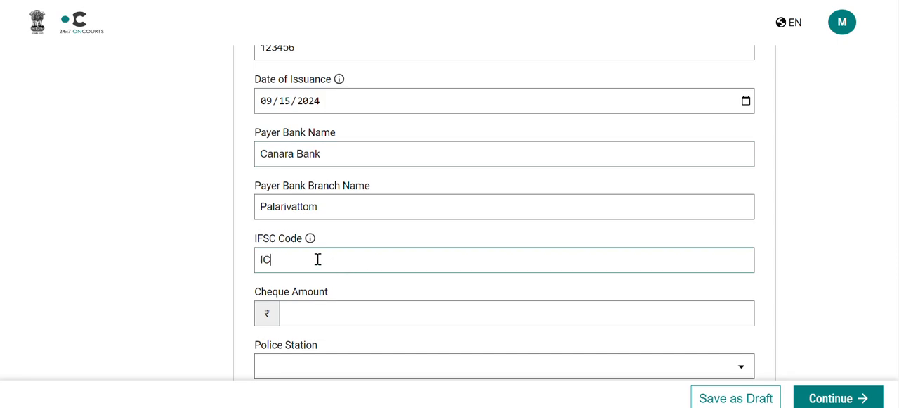
type("IC0000000")
left_click(372, 310)
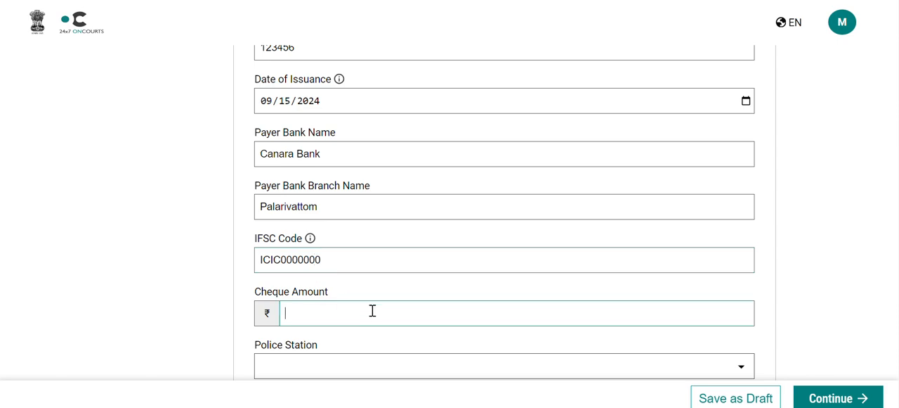
type("345,555")
Step: Set the police station for the cheque to Ottappalam
scroll(372, 311, "down", 2)
scroll(372, 310, "down", 1)
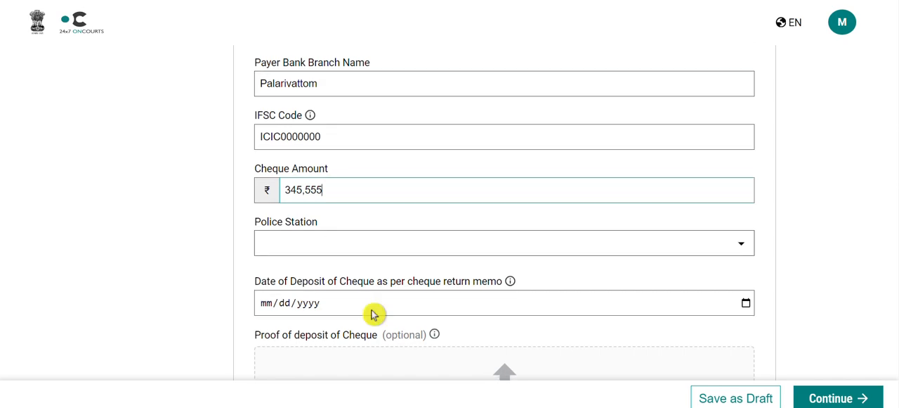
left_click(744, 244)
left_click(423, 247)
Step: Set the date of deposit of the cheque as per the return memo to 09/25/2024
scroll(586, 307, "down", 4)
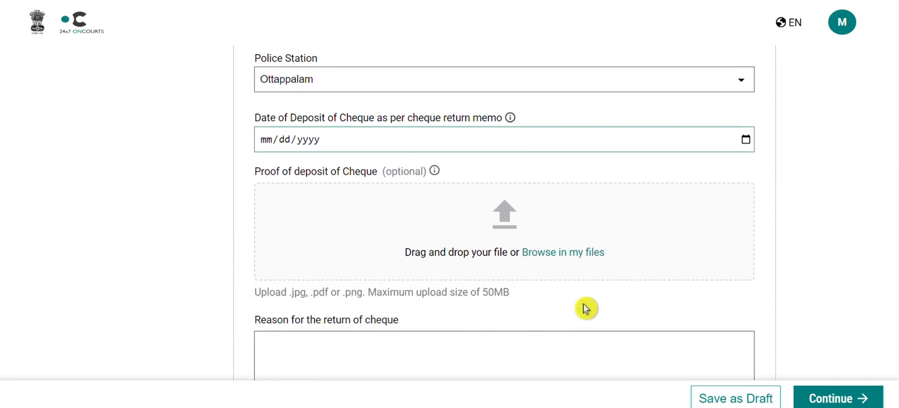
left_click(302, 135)
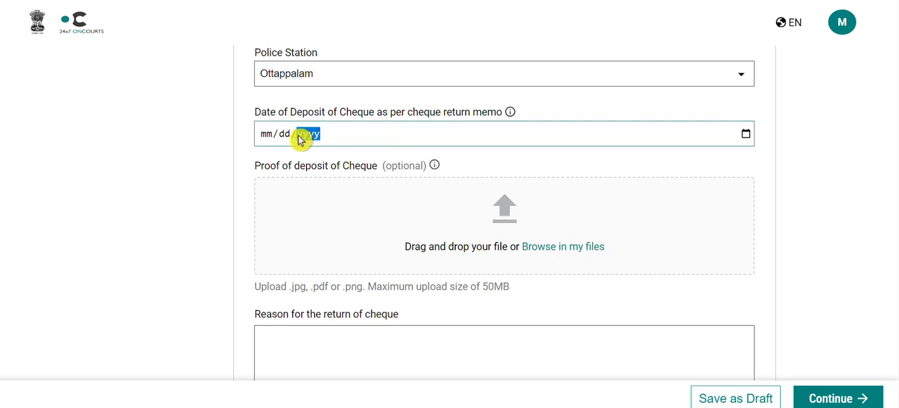
left_click(267, 135)
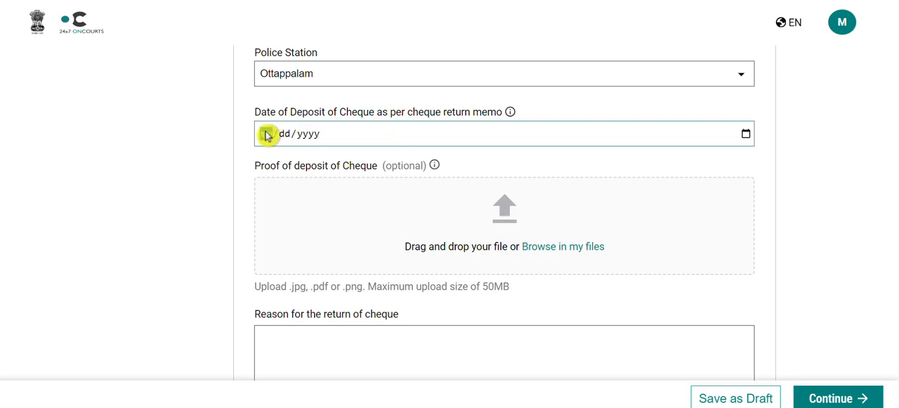
type("9/25/")
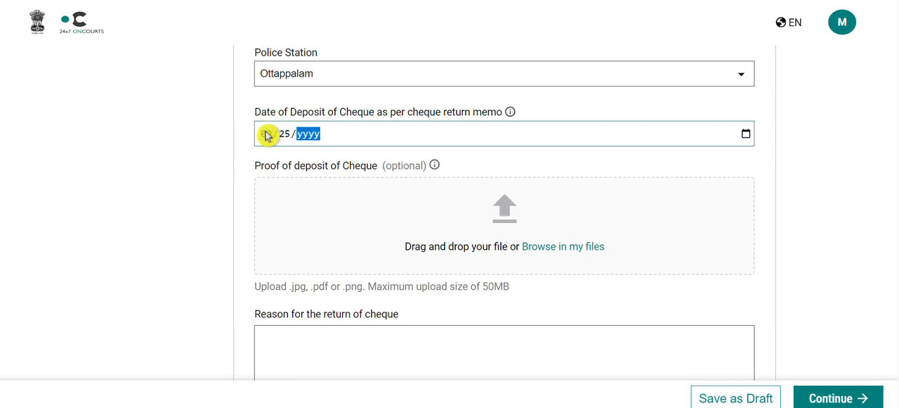
type("2024")
key("BackSpace")
type("2")
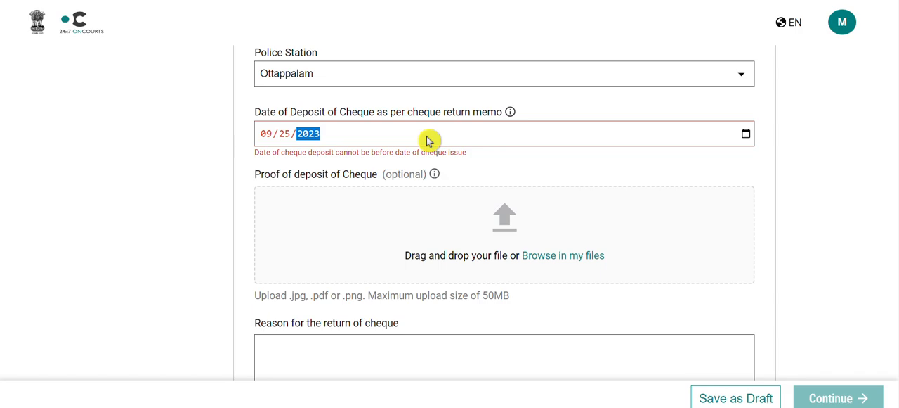
key("BackSpace")
type("2024")
Step: Enter "Insufficient funds" as the reason for the return of the cheque
scroll(428, 141, "down", 3)
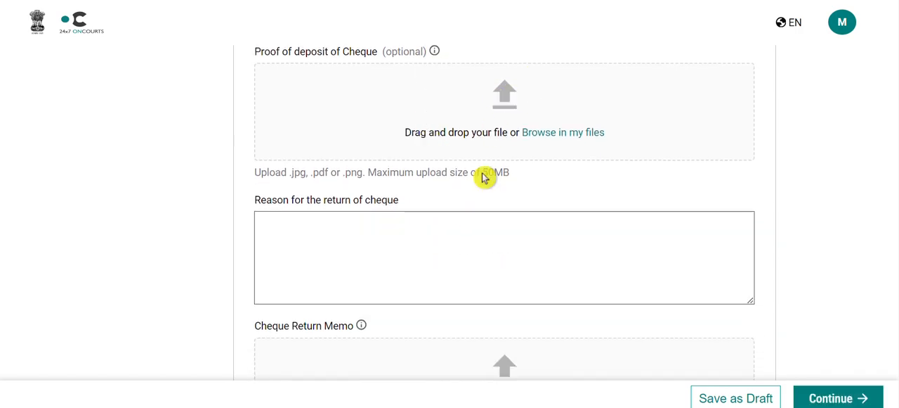
scroll(459, 230, "down", 1)
left_click(388, 199)
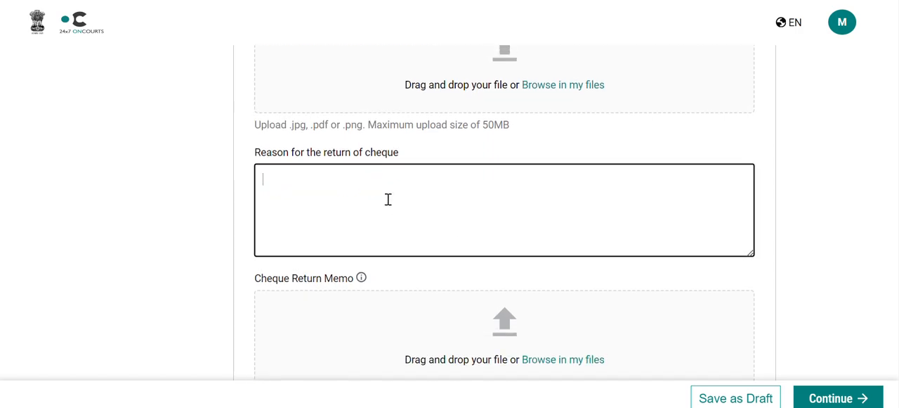
type("Insufficient funds")
Step: Upload the file Debrief Form as the cheque return memo and continue to the debt/liability details
scroll(388, 199, "down", 3)
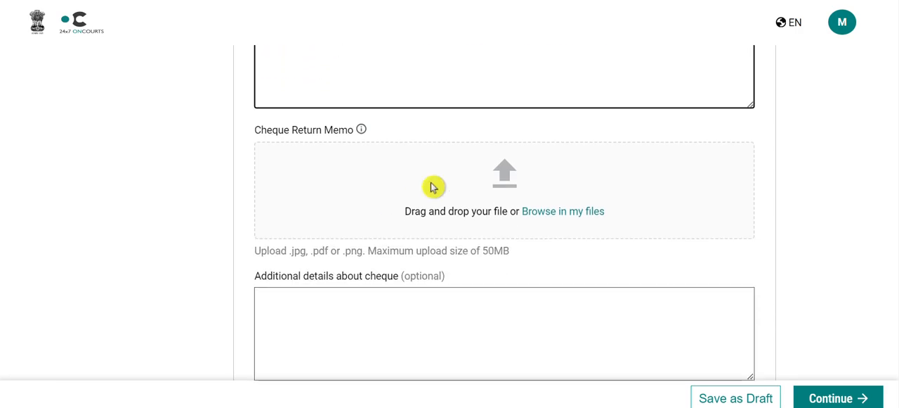
left_click(503, 173)
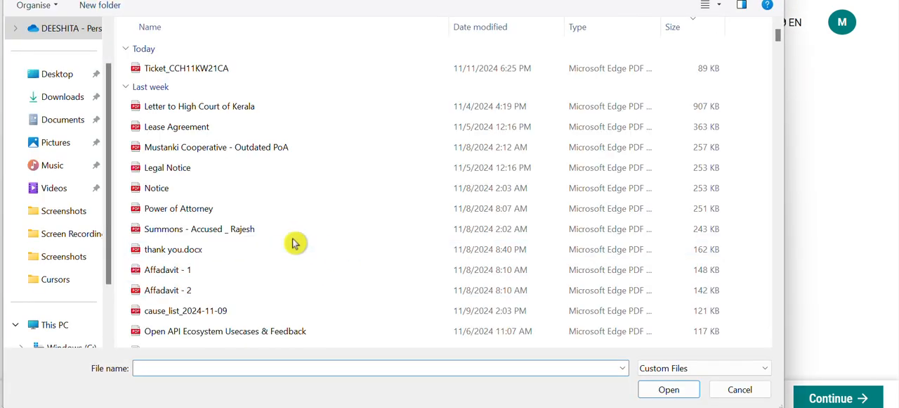
scroll(295, 243, "down", 2)
scroll(294, 243, "down", 2)
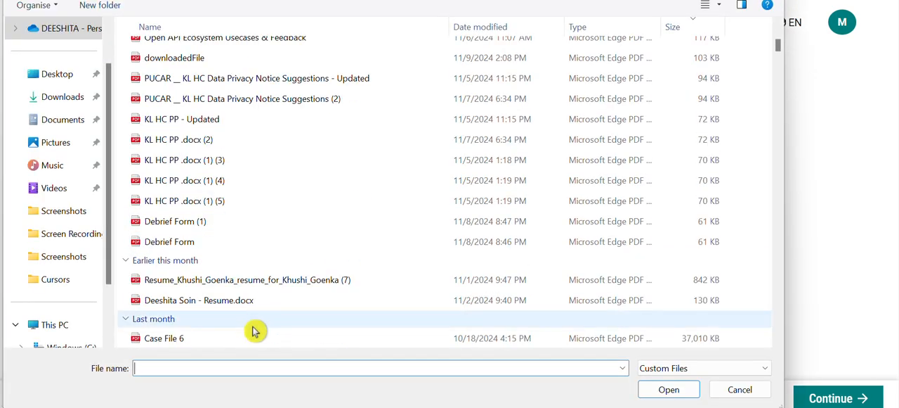
left_click(268, 246)
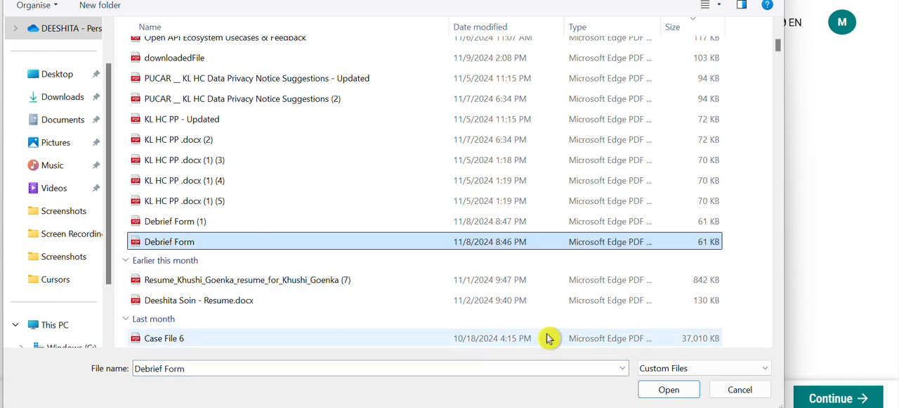
left_click(668, 389)
scroll(525, 287, "down", 2)
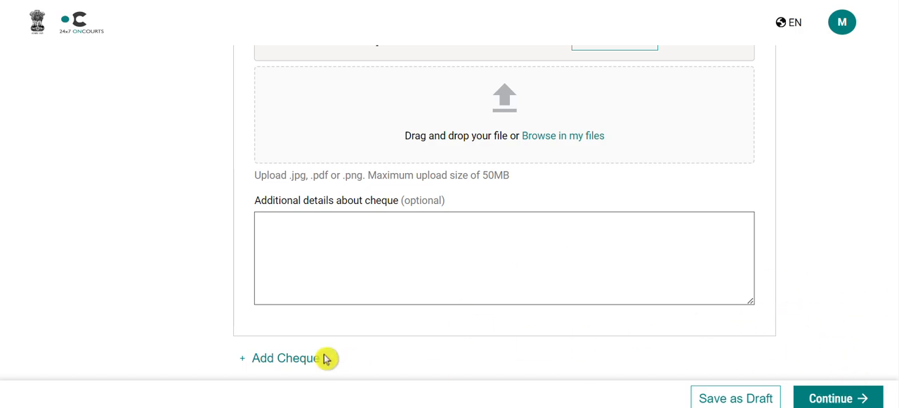
left_click(836, 395)
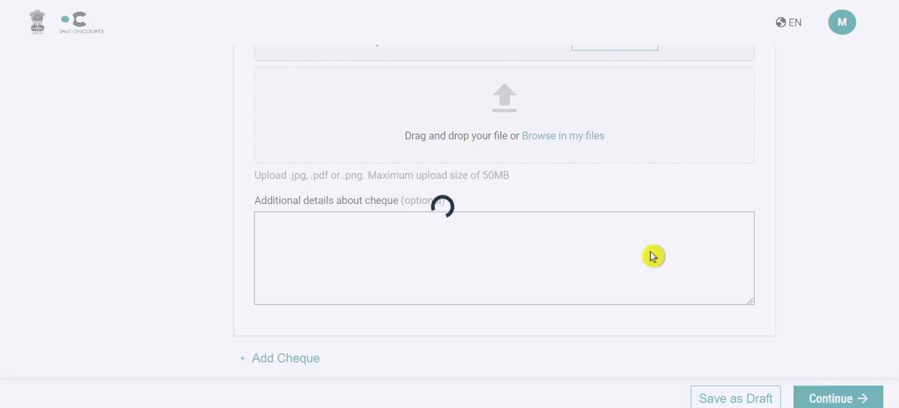
Step: Enter Lease Agreement as the nature of the debt and mark the cheque as received for full liability
scroll(653, 256, "down", 1)
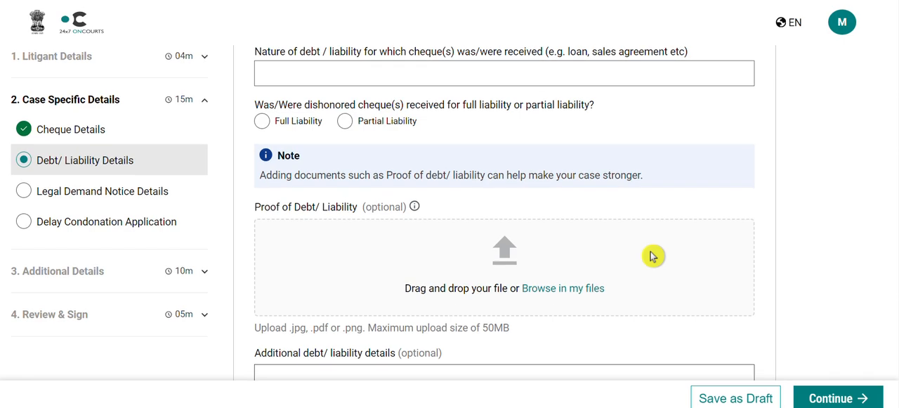
left_click(634, 71)
type("L")
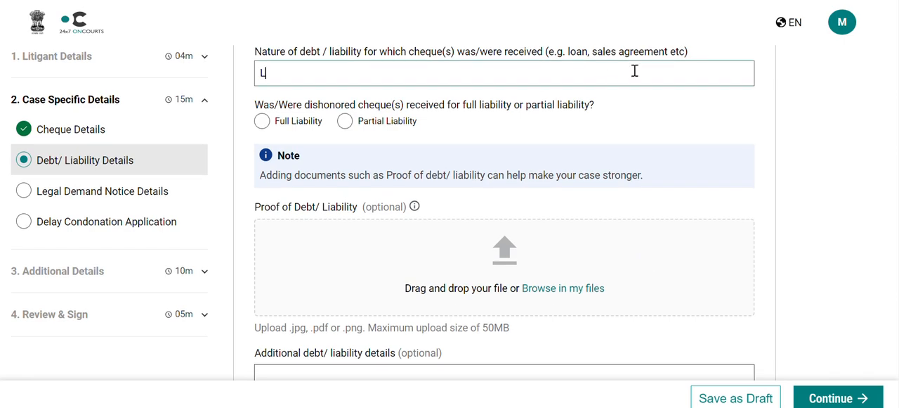
type("ease Agreement")
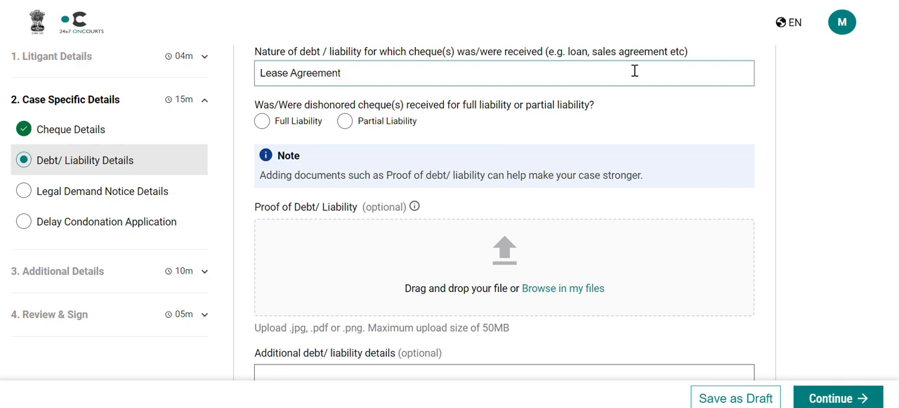
left_click(262, 121)
Step: Add the liability details "Misled by giving a post dated cheque that bounced" and continue to the legal demand notice details
scroll(410, 253, "down", 3)
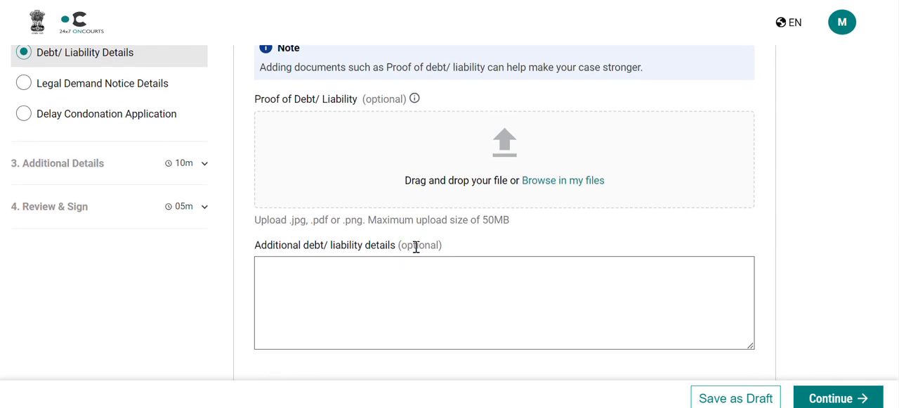
left_click(484, 292)
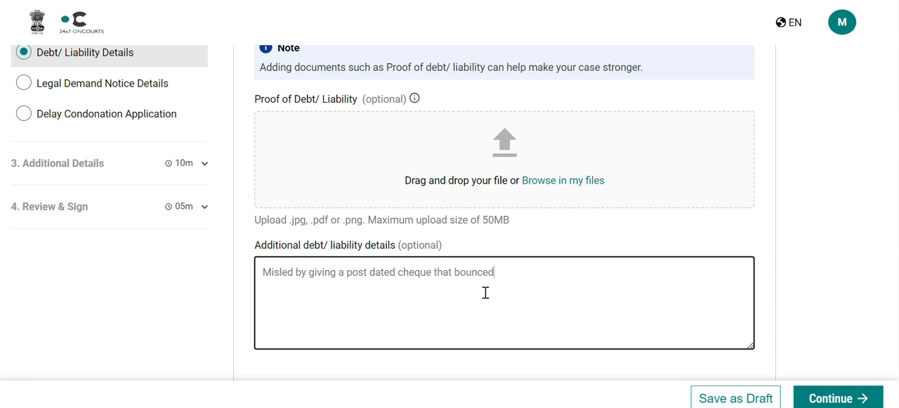
left_click(831, 398)
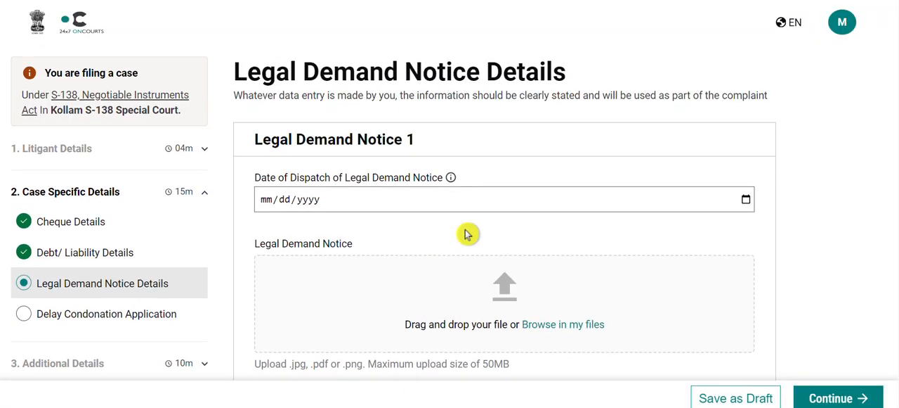
scroll(467, 234, "down", 1)
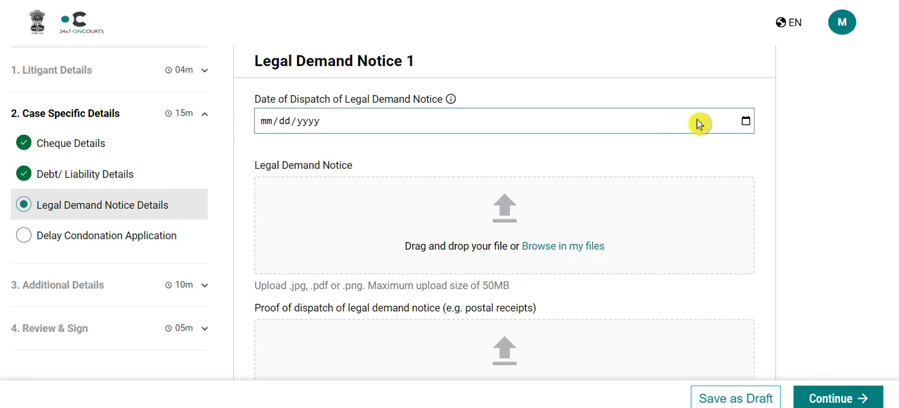
Step: Set the legal demand notice's dispatch date to 10/09/2024 and upload the file Legal Notice as the notice
left_click(696, 123)
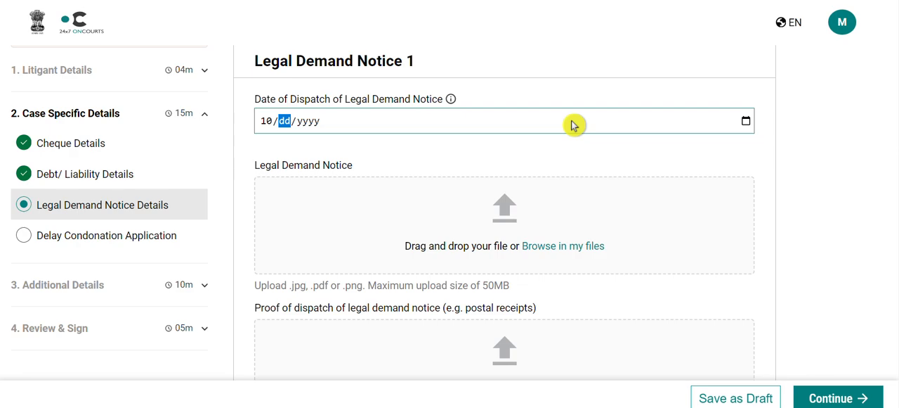
type("10/09/2024")
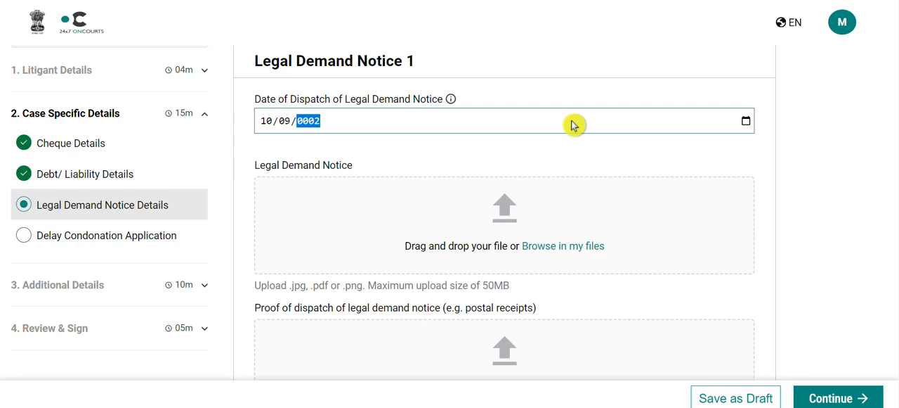
scroll(572, 125, "down", 1)
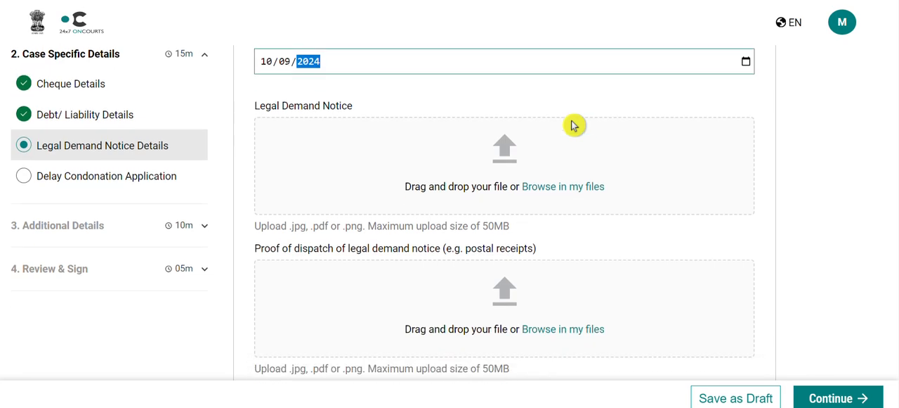
left_click(498, 145)
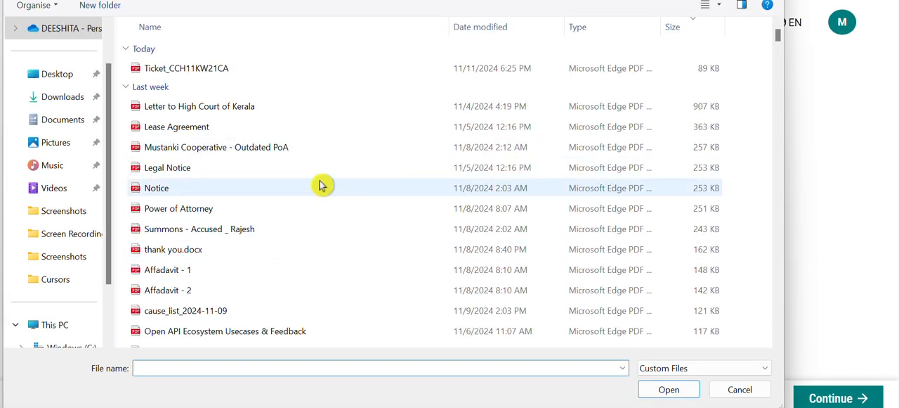
left_click(311, 169)
left_click(667, 388)
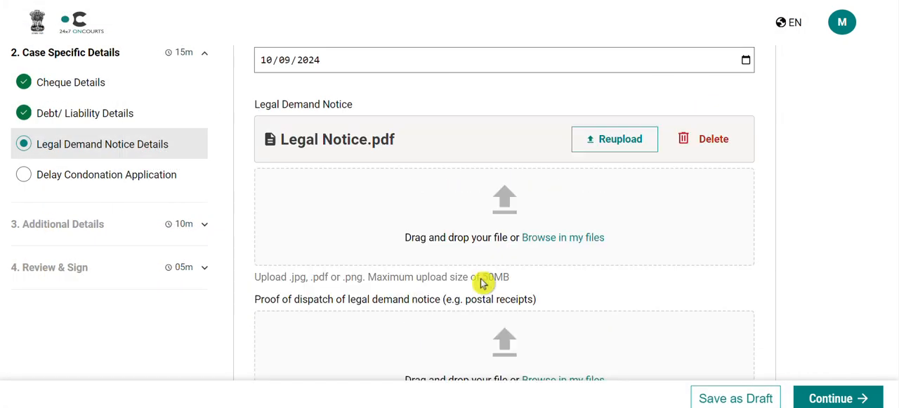
Step: Upload the file Affadavit - 1 as the proof of dispatch of the legal demand notice
scroll(482, 280, "down", 3)
scroll(510, 185, "up", 1)
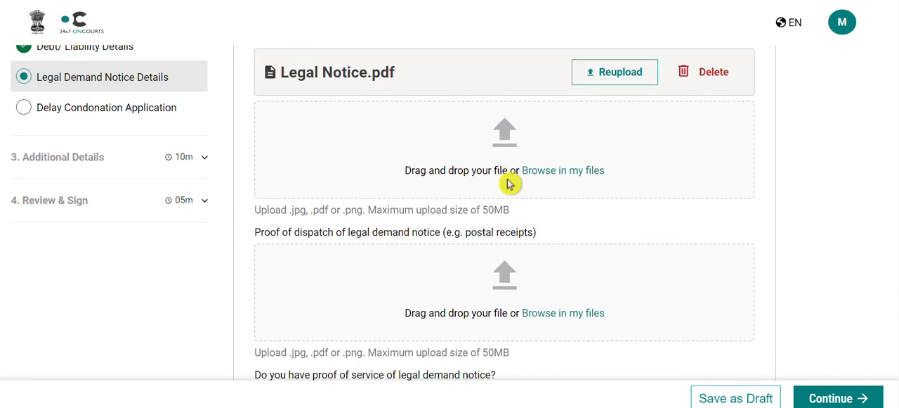
scroll(510, 185, "down", 1)
left_click(510, 204)
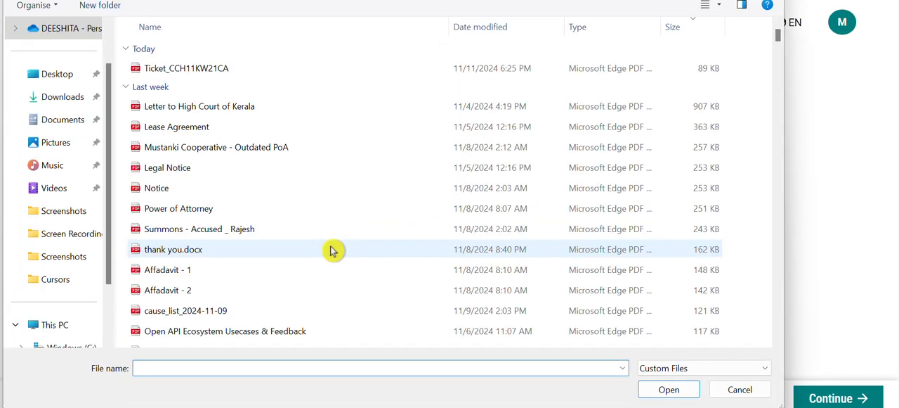
scroll(332, 250, "down", 1)
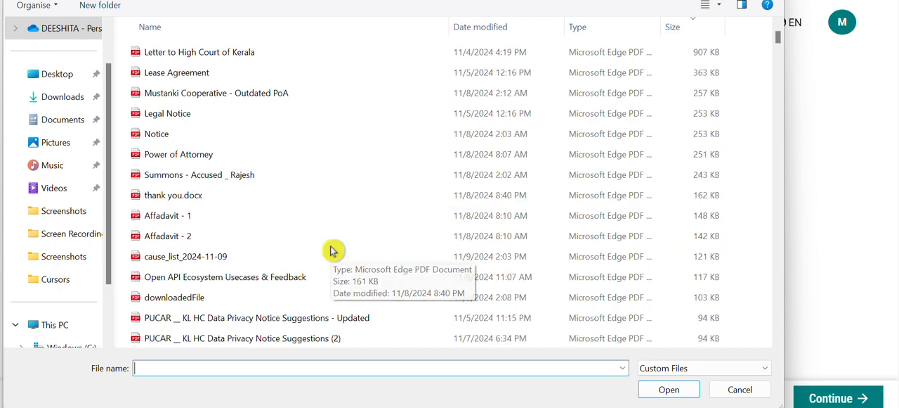
left_click(255, 215)
left_click(669, 389)
Step: Declare that there is no proof of service and set the notice's date of service to 10/14/2024
scroll(478, 290, "down", 2)
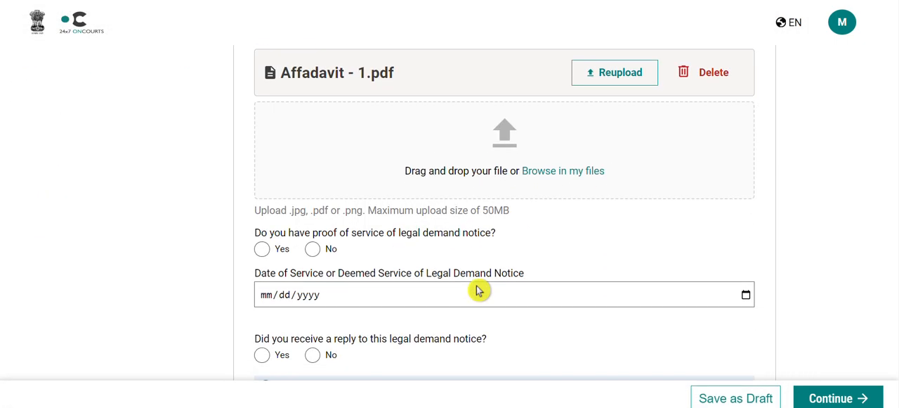
left_click(312, 251)
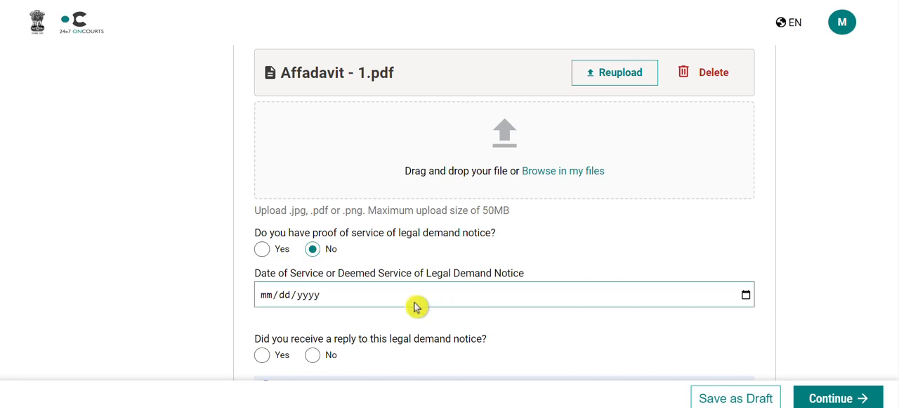
scroll(580, 243, "up", 3)
scroll(578, 239, "down", 4)
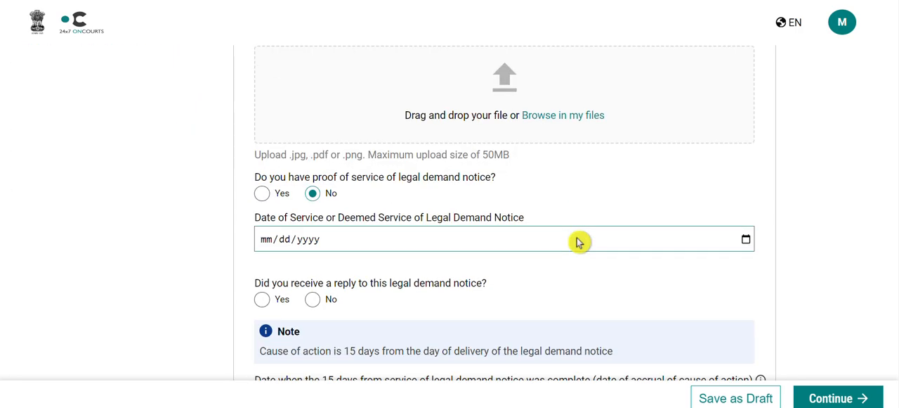
left_click(267, 239)
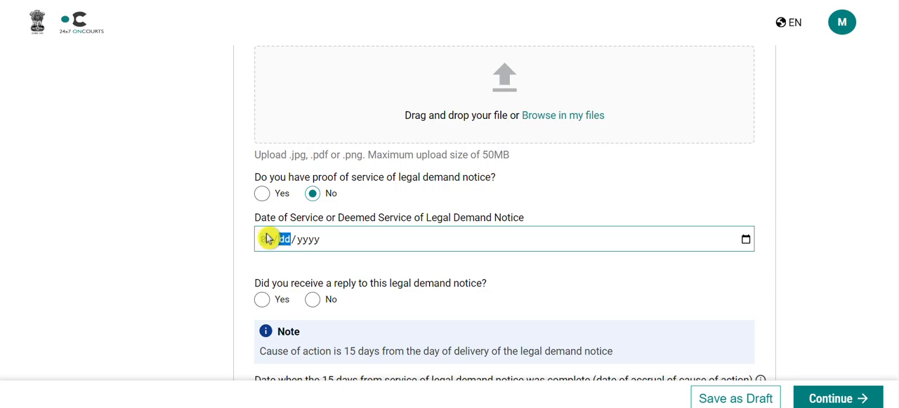
type("10")
left_click(267, 239)
type("142024")
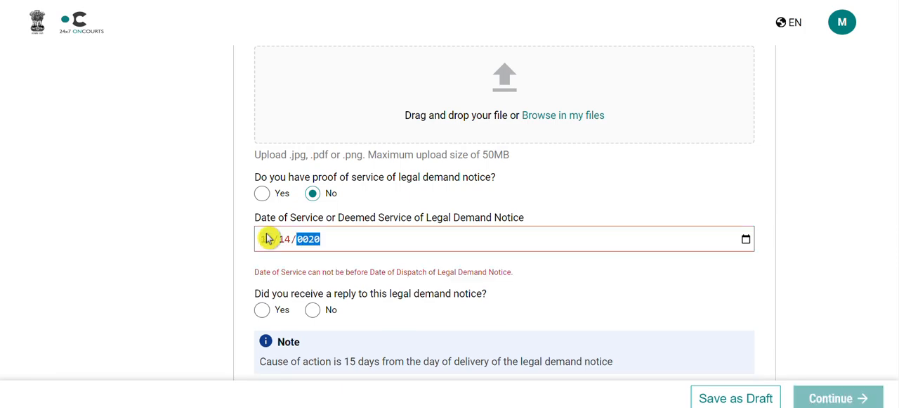
Step: Declare that no reply to the legal demand notice was received and continue to the delay condonation application
scroll(267, 237, "down", 1)
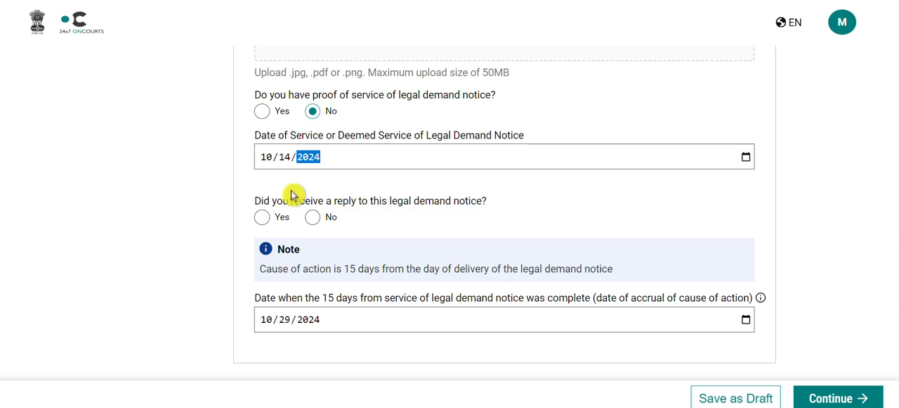
left_click(311, 218)
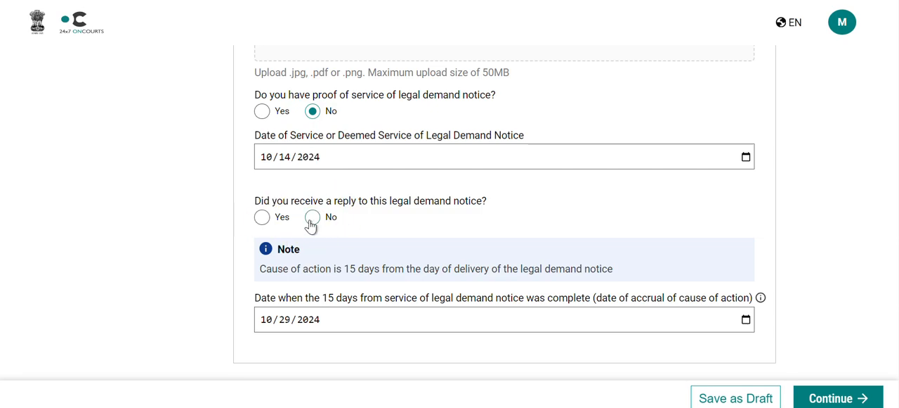
left_click(312, 220)
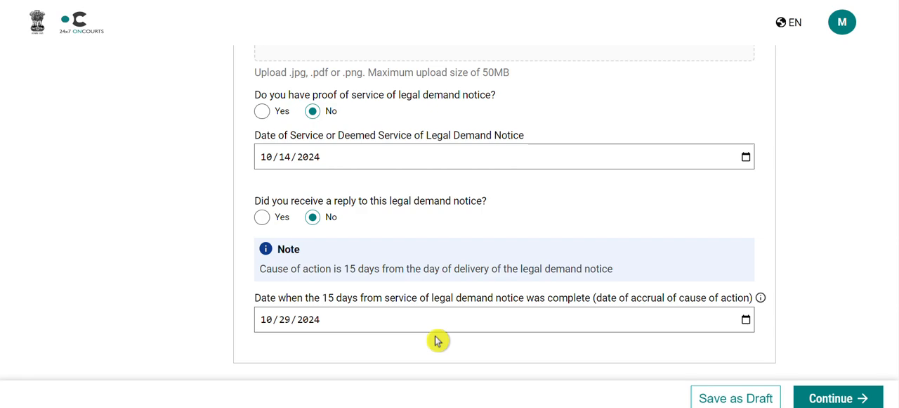
scroll(471, 317, "down", 1)
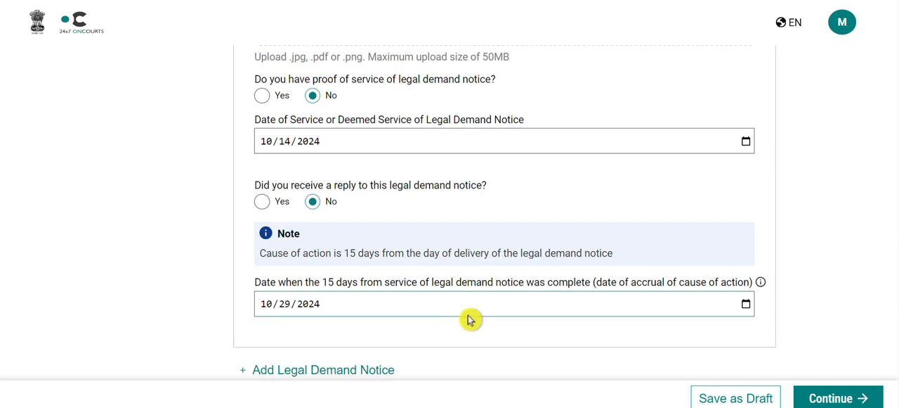
left_click(833, 397)
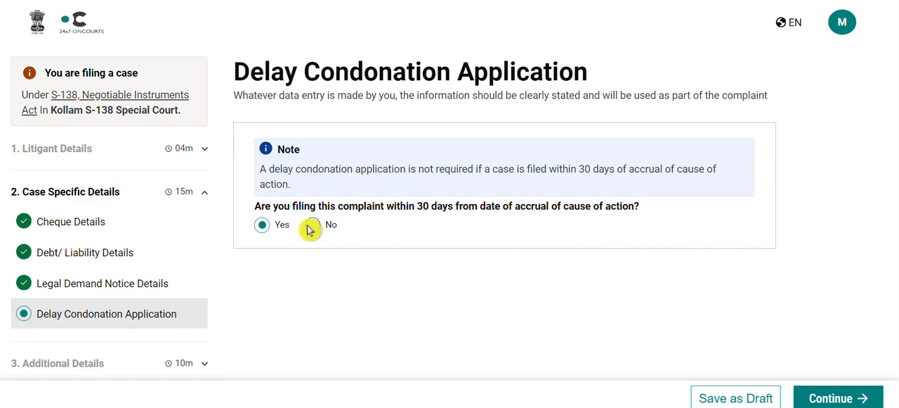
Step: Continue to the witness details with Yes kept for filing within 30 days, and save the case as a draft
scroll(429, 275, "down", 1)
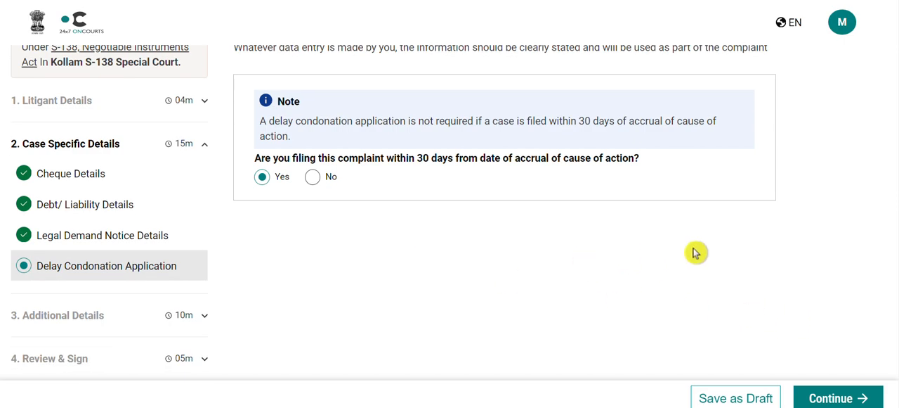
left_click(817, 398)
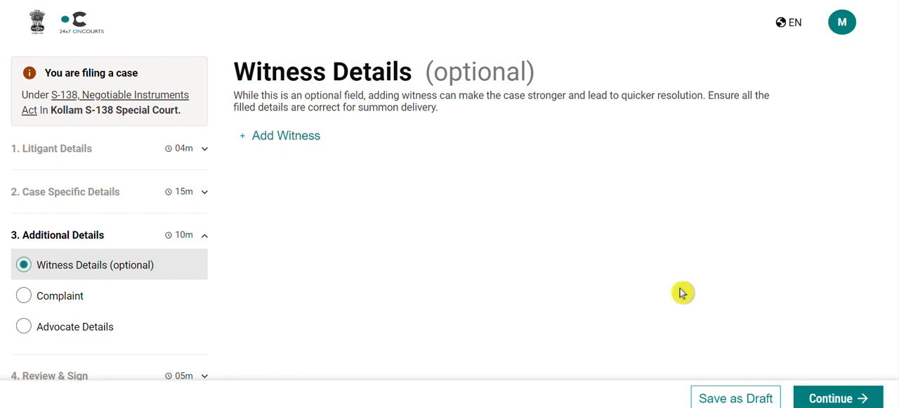
left_click(747, 397)
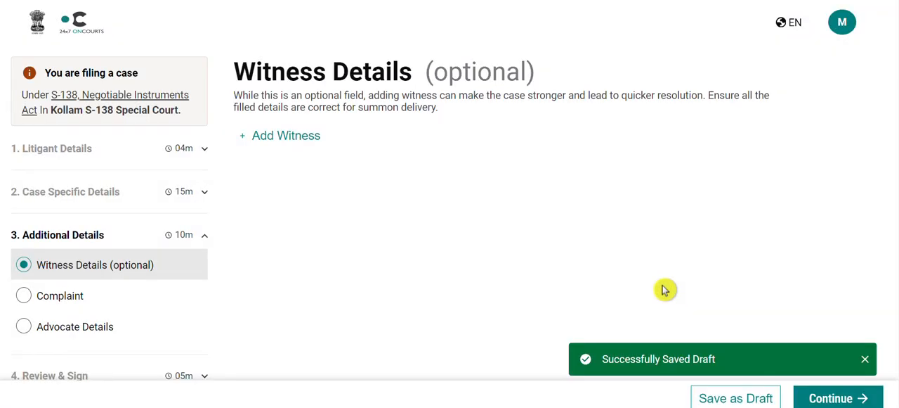
Step: Return to the home page and reopen the saved draft case from the pending submissions
left_click(65, 31)
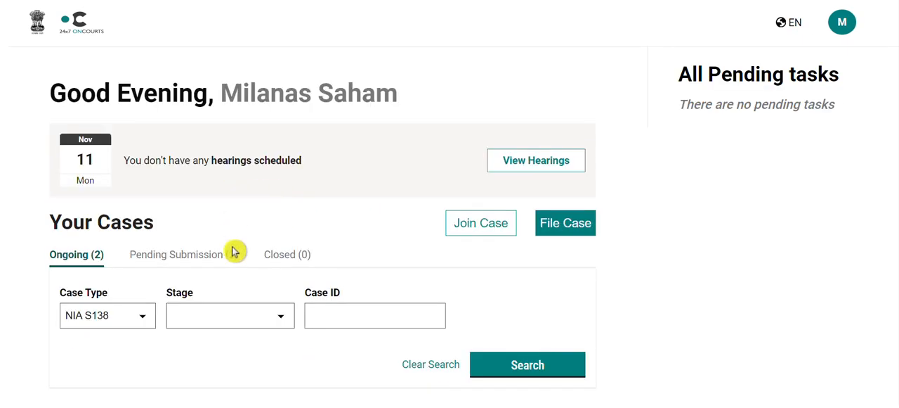
left_click(232, 245)
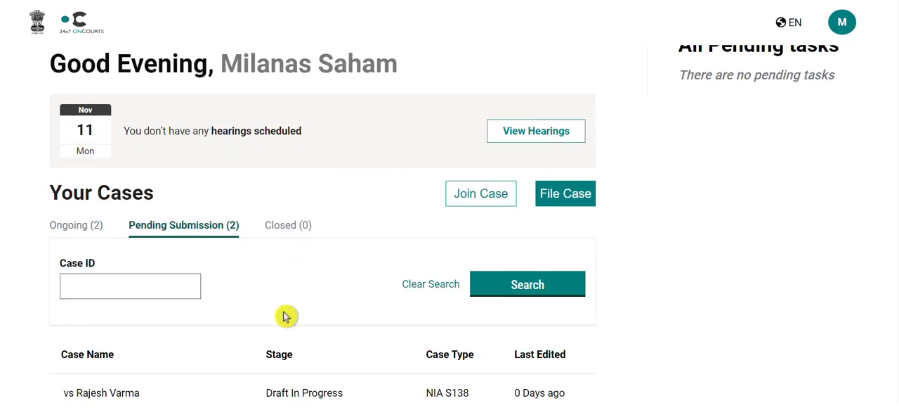
scroll(281, 316, "down", 1)
left_click(179, 315)
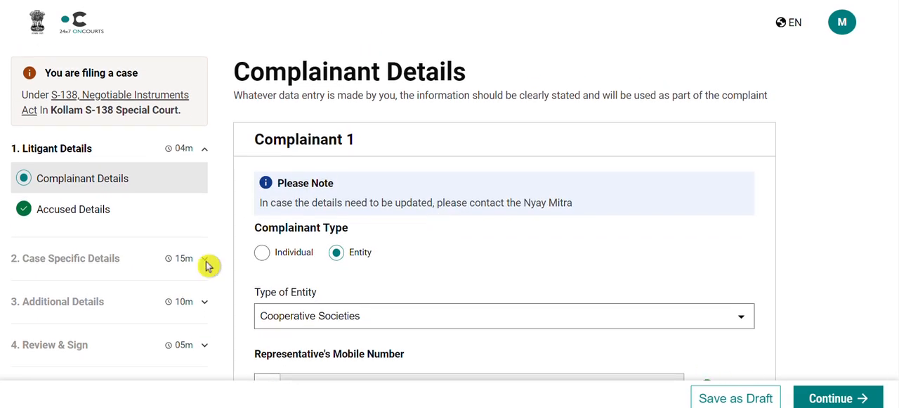
Step: Go to the optional witness details in the reopened draft's additional details
left_click(134, 211)
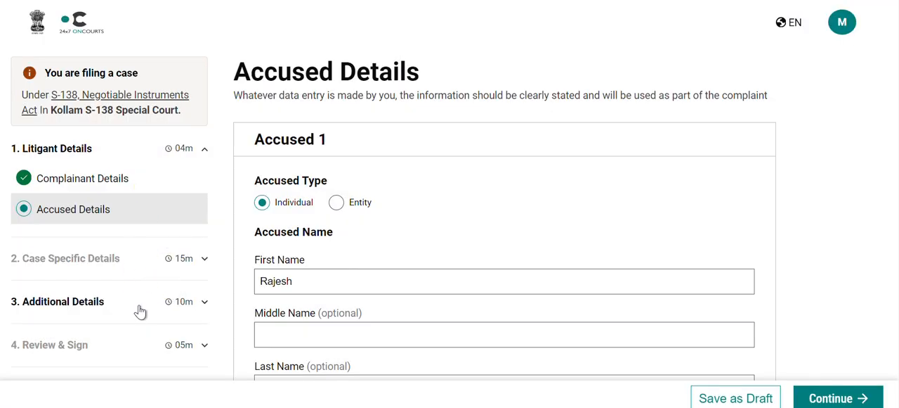
left_click(215, 300)
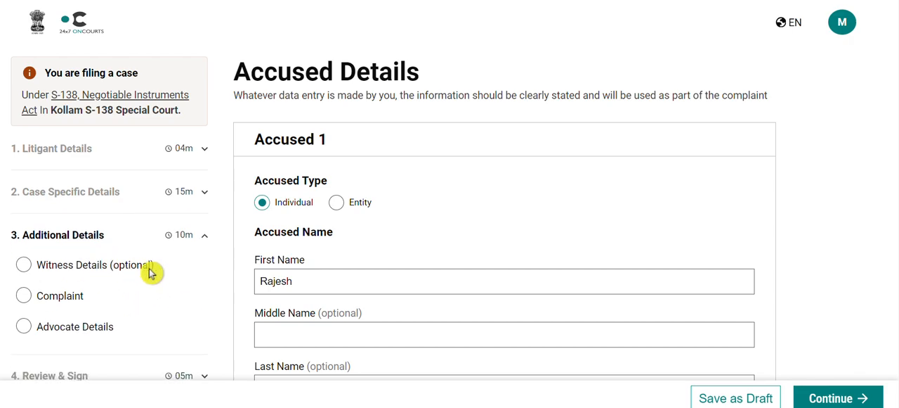
left_click(119, 268)
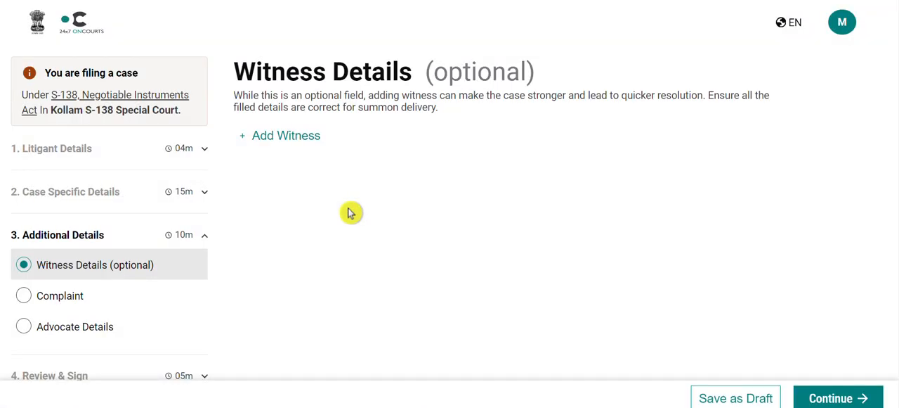
Step: Add a witness to the case and enter the witness's first name
left_click(307, 137)
scroll(409, 260, "down", 3)
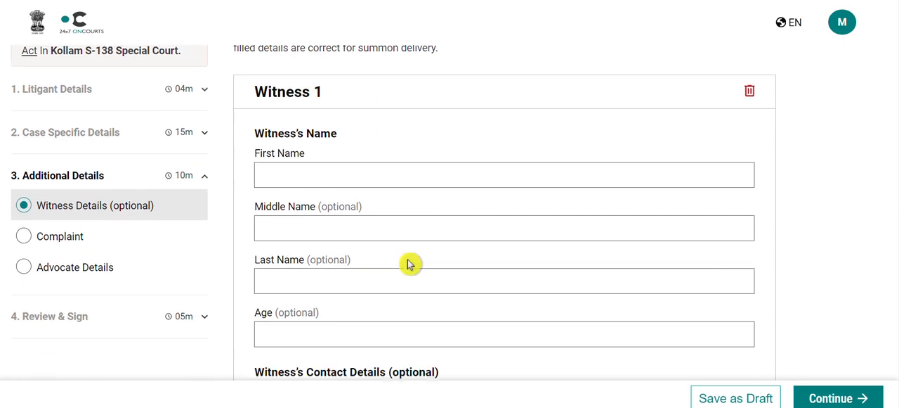
left_click(348, 135)
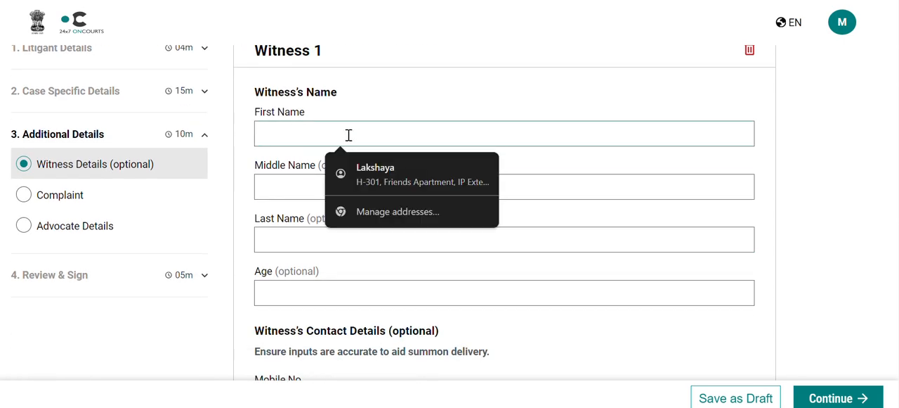
type("Reese")
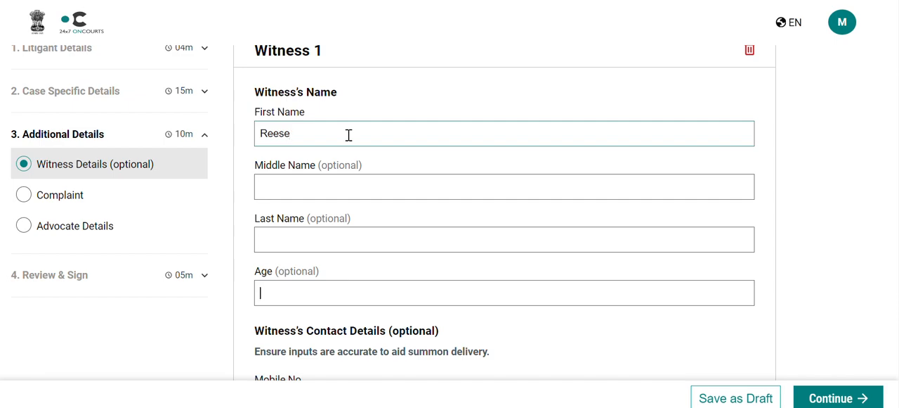
Step: Add the witness's mobile number and e-mail address to the contact details
scroll(349, 135, "down", 5)
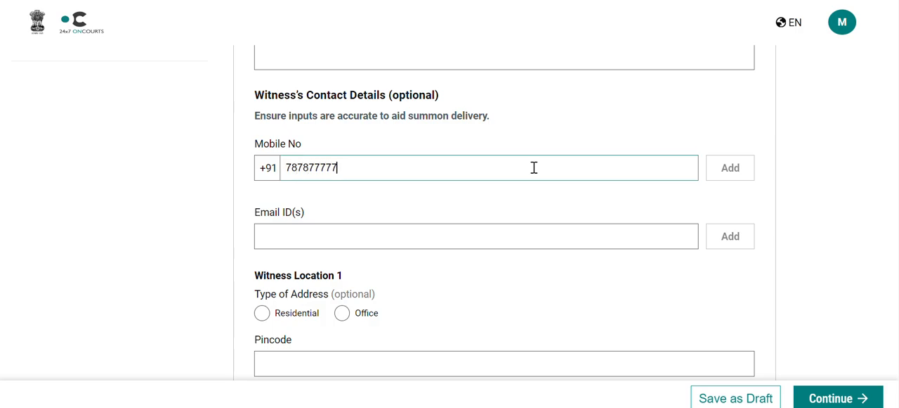
left_click(734, 174)
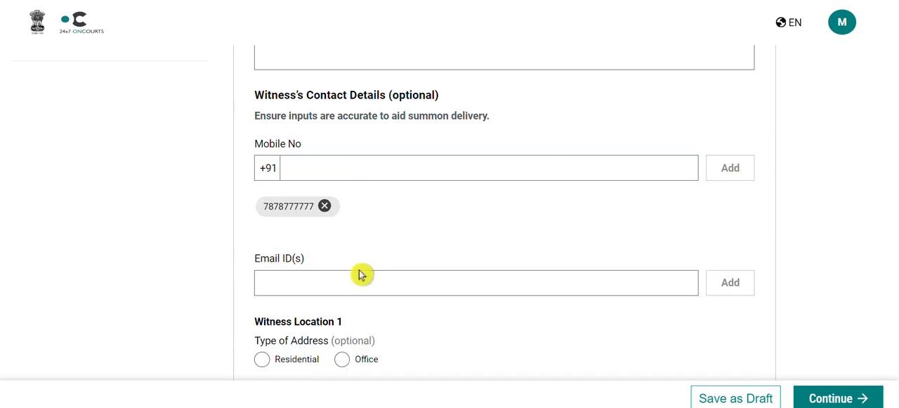
left_click(343, 283)
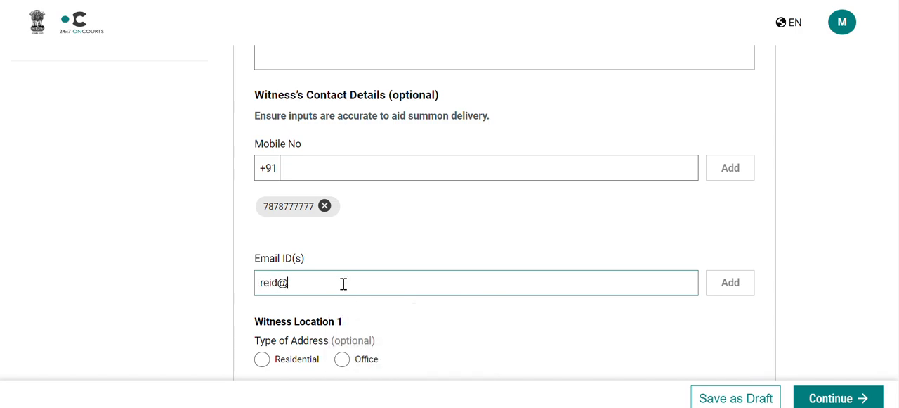
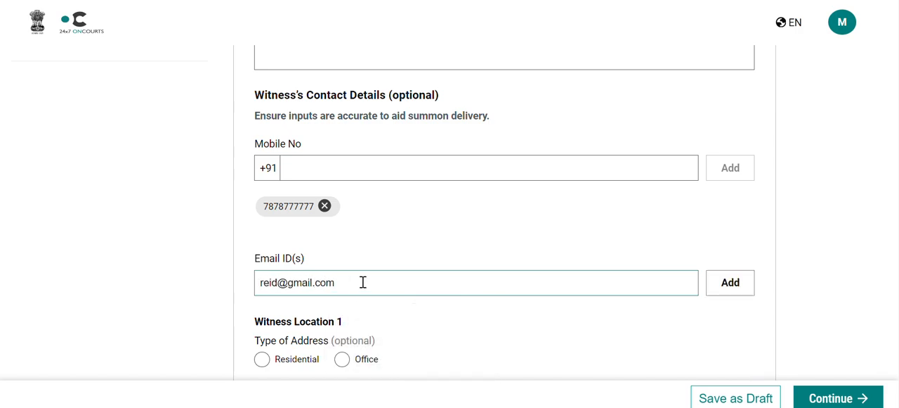
left_click(730, 283)
scroll(440, 274, "down", 5)
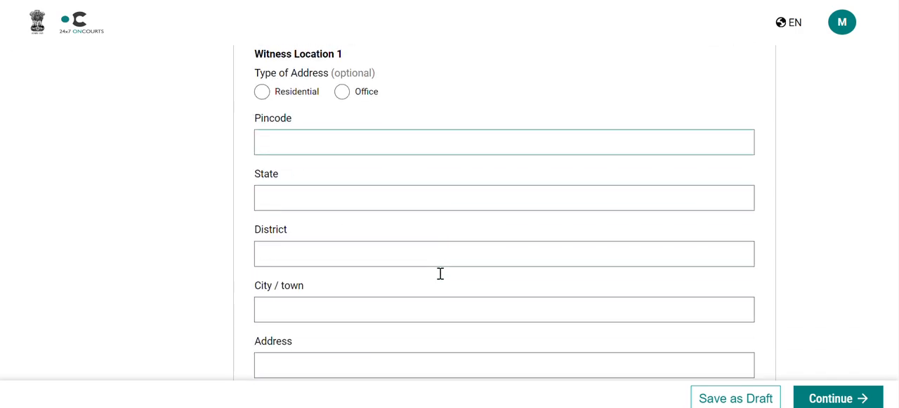
Step: Set the witness's address type to Office and enter the location's pincode, state and district
scroll(441, 277, "down", 1)
scroll(442, 277, "up", 3)
left_click(342, 123)
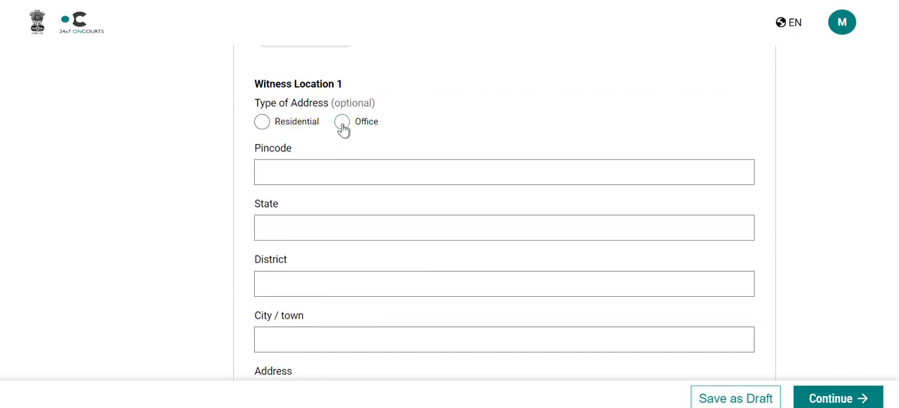
left_click(317, 173)
type("7878")
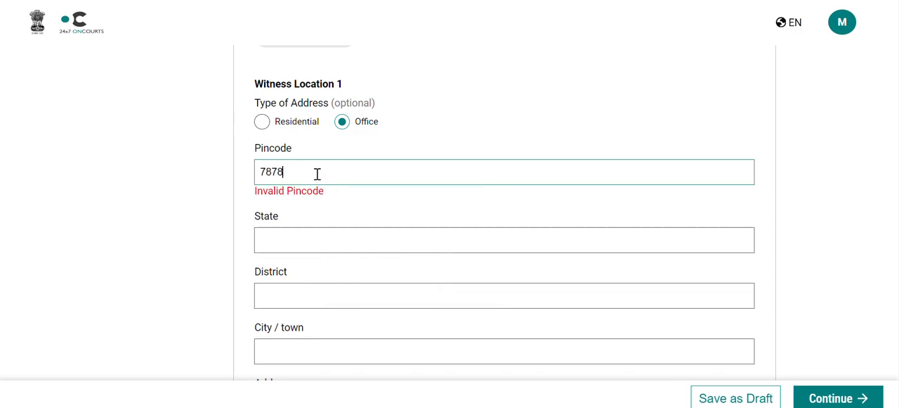
type("78")
key("Tab")
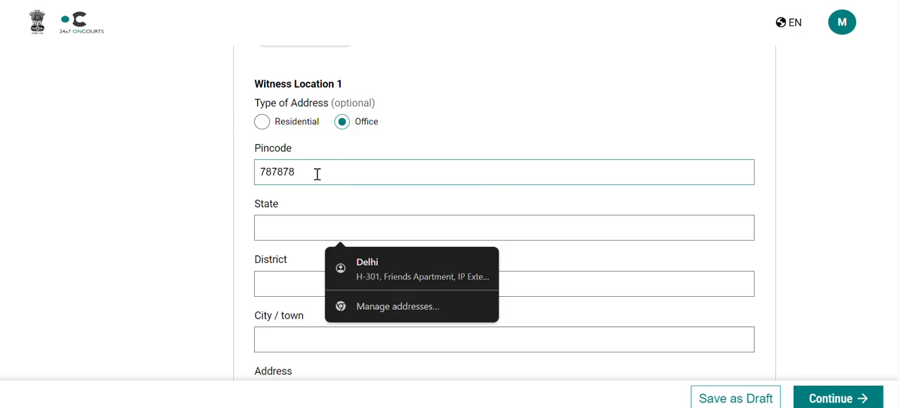
type("Ranchi")
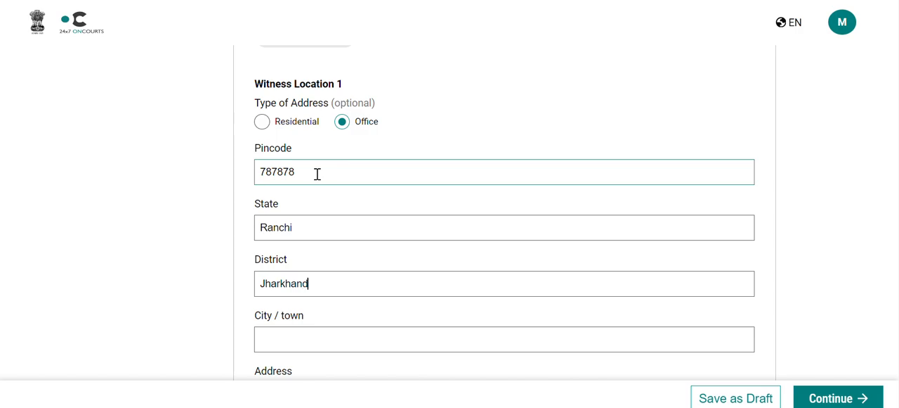
Step: Enter the witness's city and address line, and continue to the complaint section
key("Tab")
type("Jamshedpur")
scroll(316, 174, "down", 3)
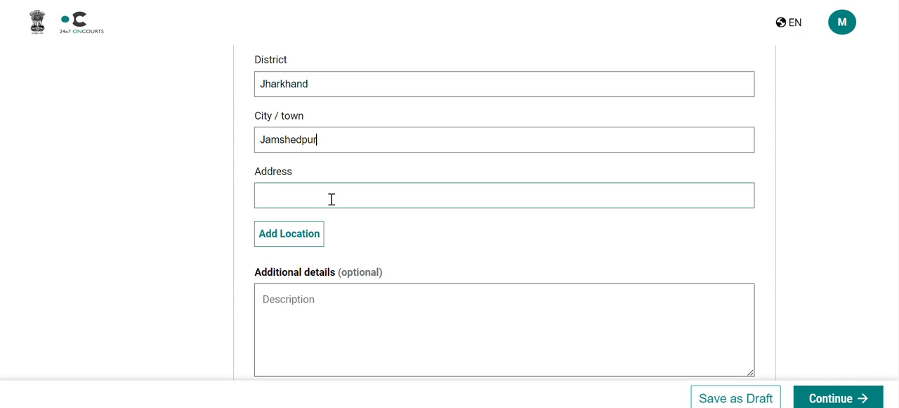
left_click(332, 198)
type("43g")
scroll(332, 198, "down", 1)
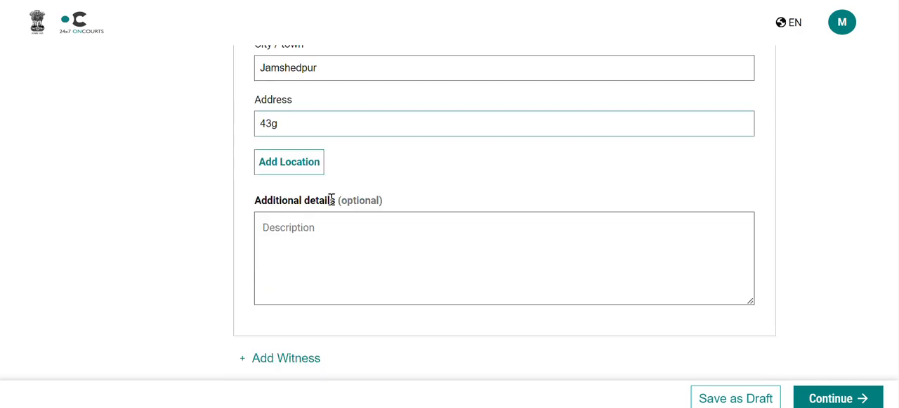
left_click(820, 398)
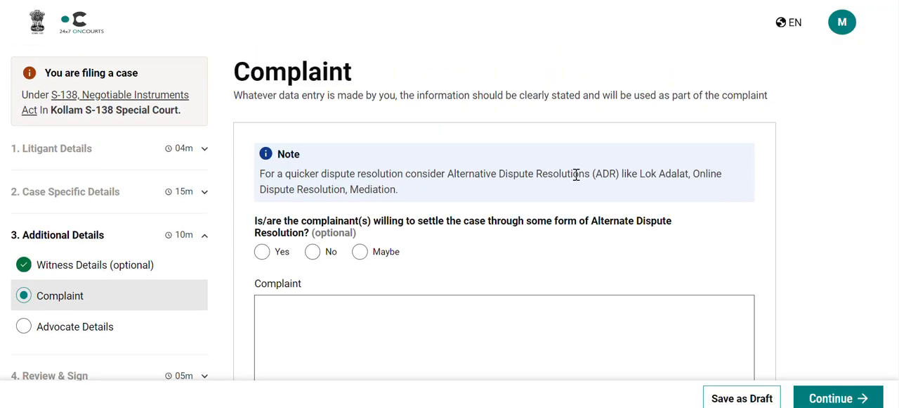
Step: Paste the prepared complaint text into the Complaint field
scroll(576, 174, "down", 2)
scroll(576, 179, "up", 1)
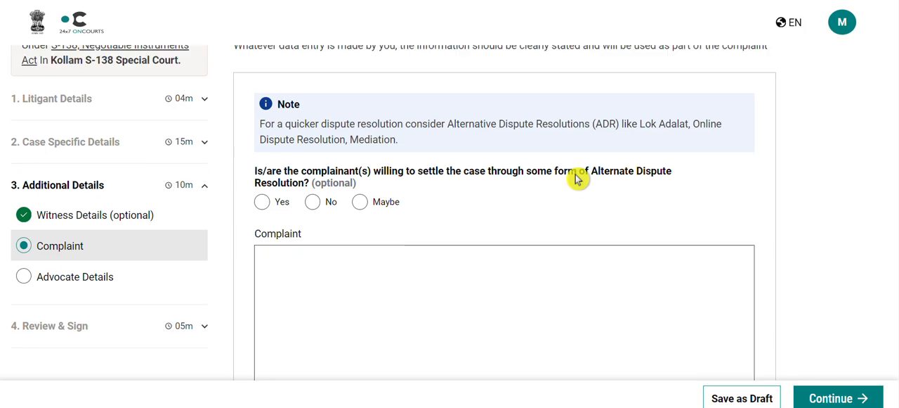
scroll(576, 180, "down", 1)
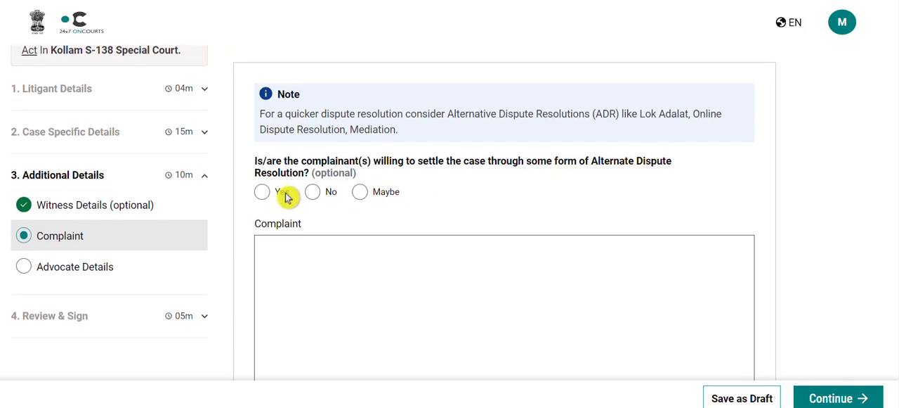
scroll(425, 185, "down", 1)
scroll(425, 185, "down", 4)
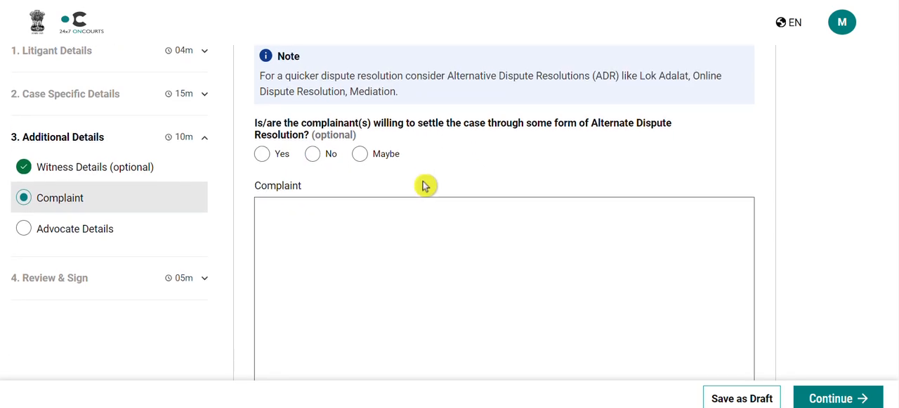
scroll(424, 181, "up", 1)
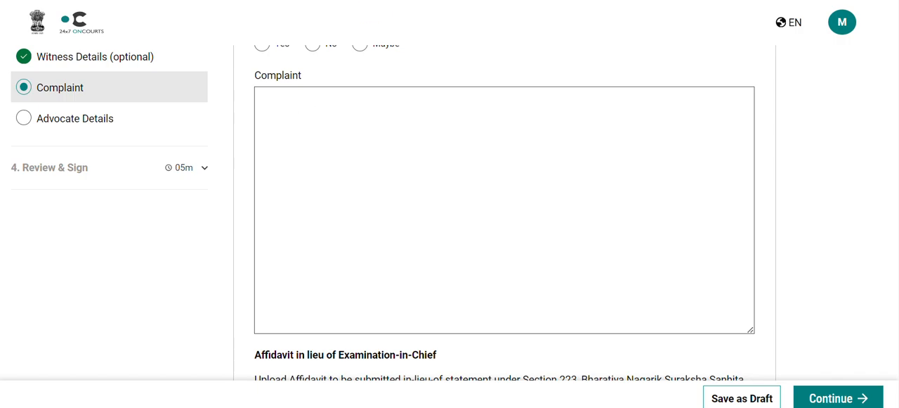
left_click(368, 128)
key("ctrl+v")
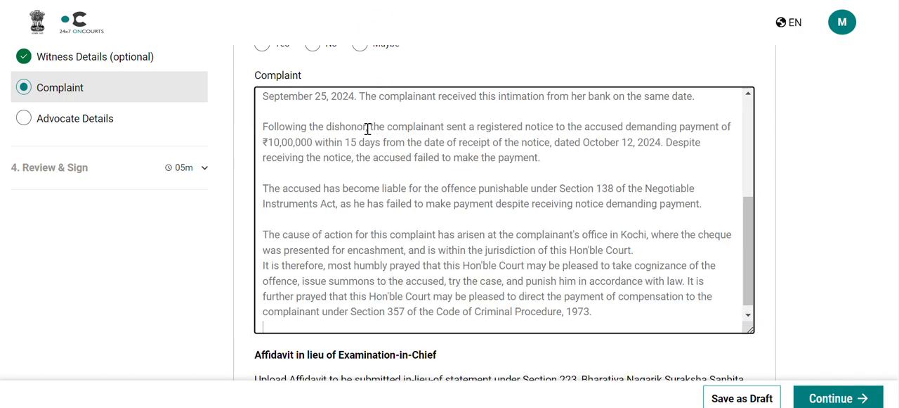
Step: Upload the "Affadavit - 2" file as the affidavit in lieu of Examination-in-Chief and continue to the advocate details
scroll(783, 236, "down", 4)
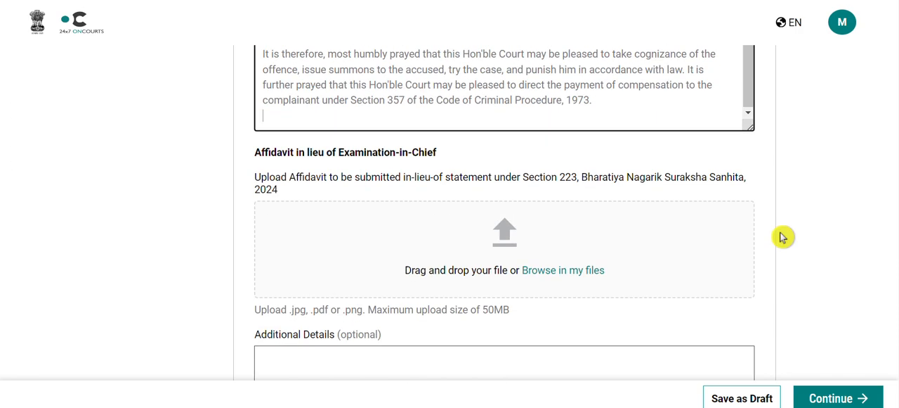
left_click(493, 130)
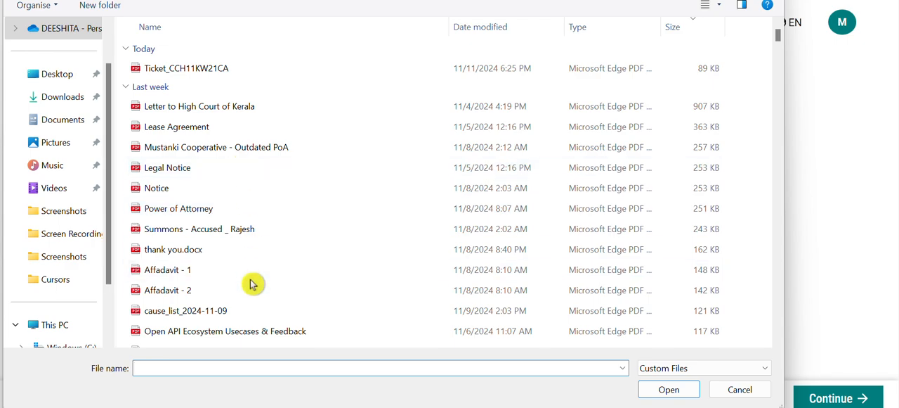
left_click(254, 288)
left_click(671, 391)
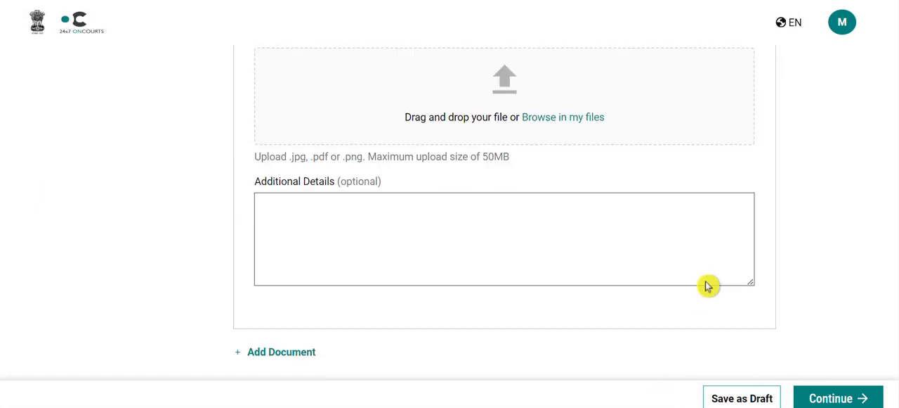
left_click(824, 398)
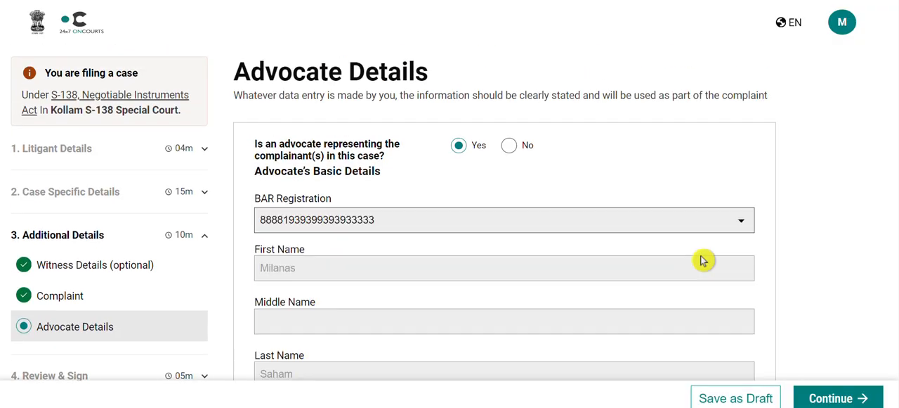
Step: Download the Vakalatnama template and save it under its suggested file name
scroll(702, 261, "down", 3)
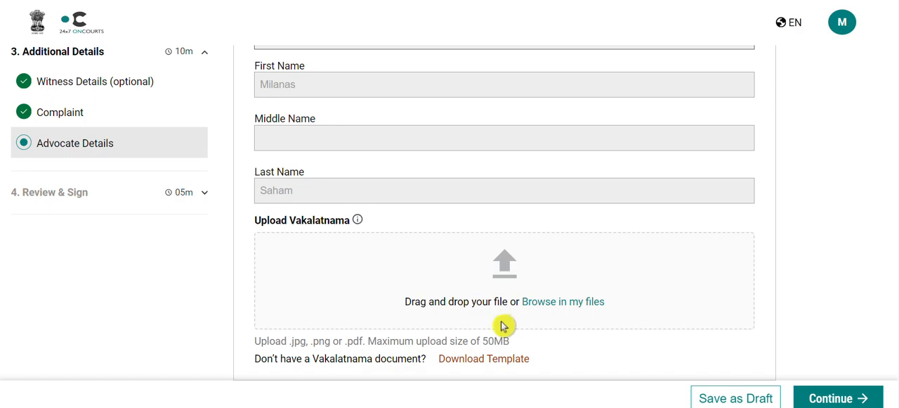
left_click(489, 361)
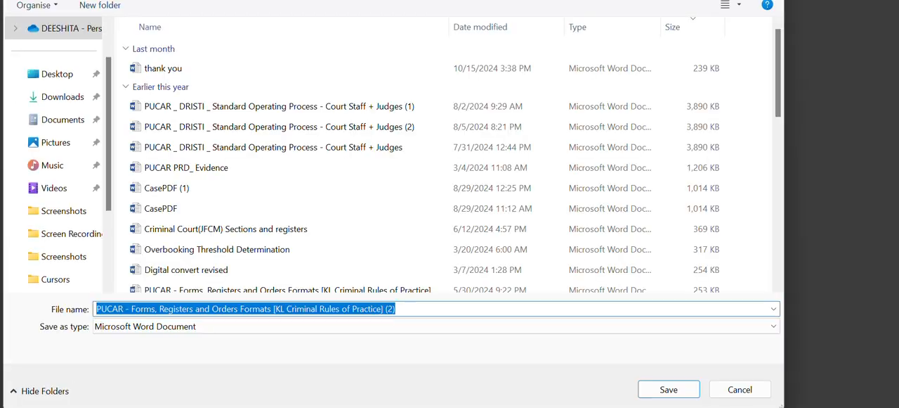
left_click(673, 390)
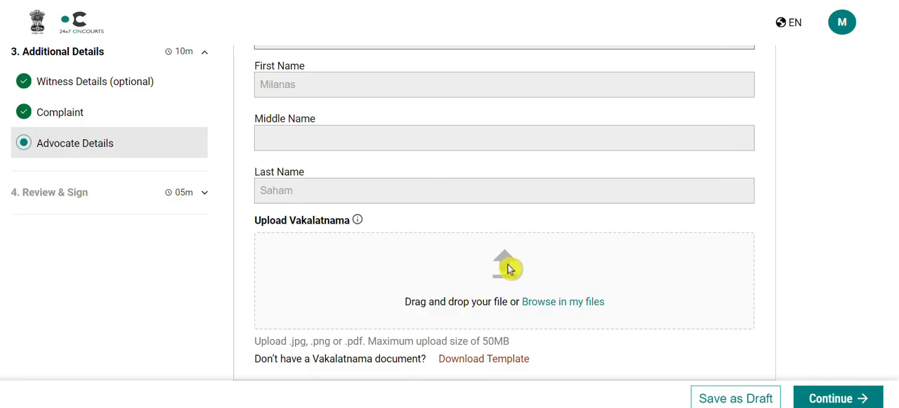
Step: Upload Lease Agreement.pdf as the Vakalatnama and continue to the case file review, skipping the suggested optional fields
left_click(508, 265)
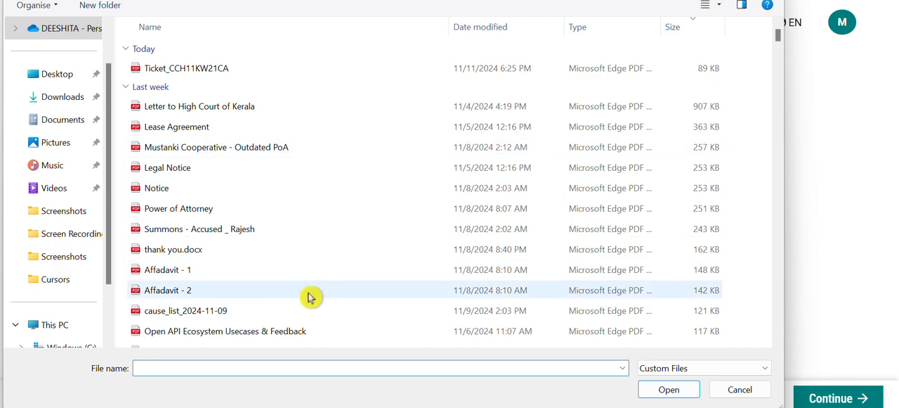
left_click(276, 129)
left_click(668, 391)
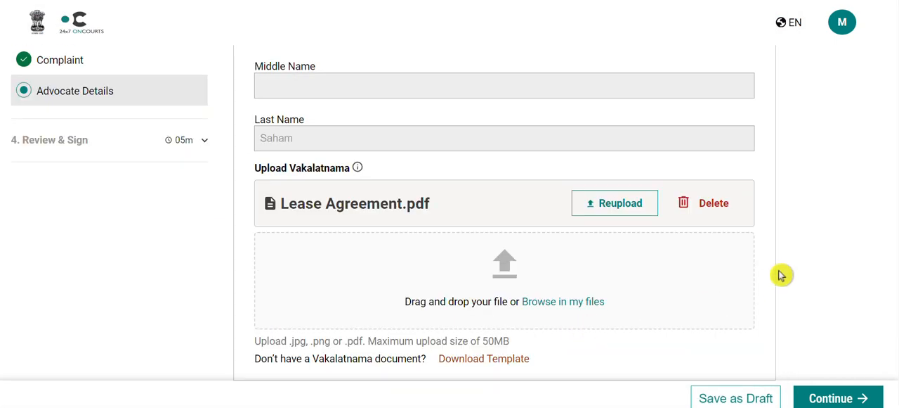
left_click(827, 397)
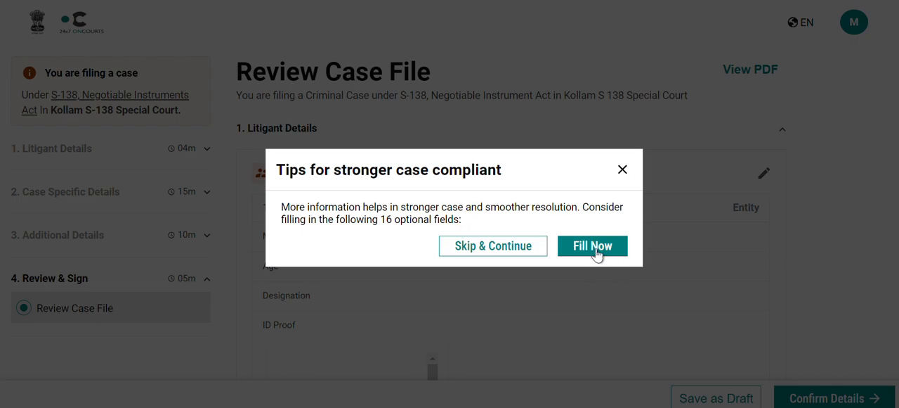
left_click(482, 253)
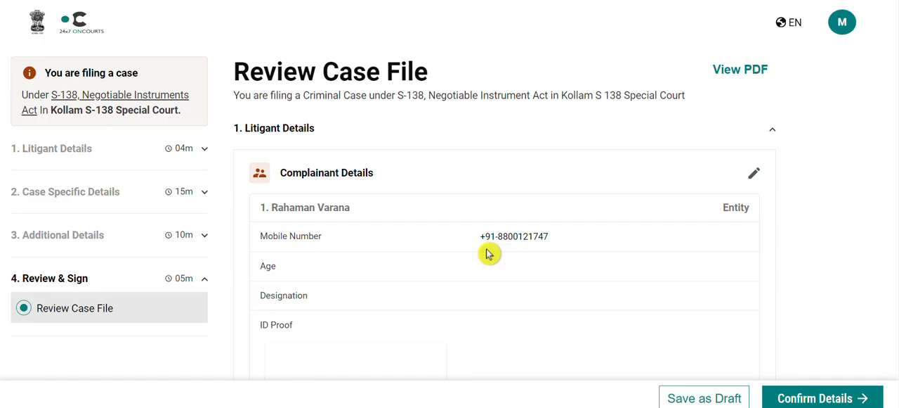
Step: Review the case file's litigant, cheque, debt, complaint and advocate details along with the attached documents
scroll(569, 274, "down", 3)
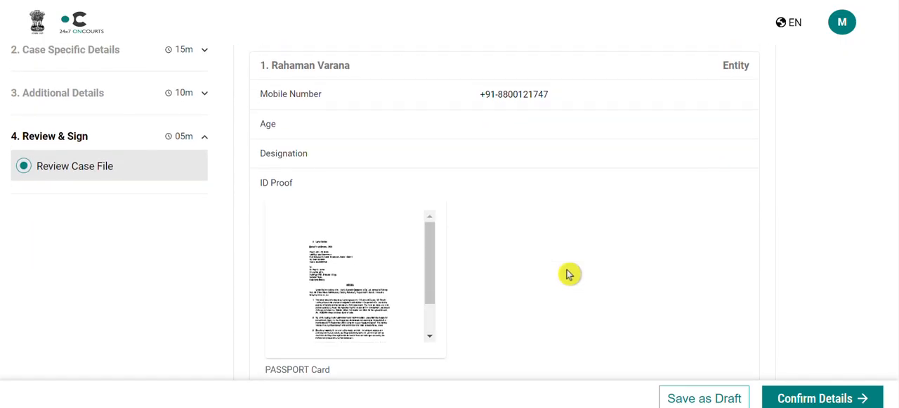
scroll(569, 274, "down", 1)
scroll(569, 274, "down", 5)
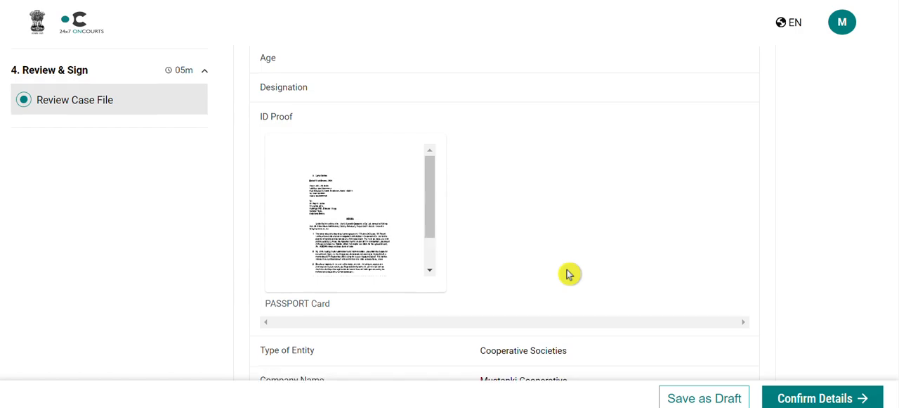
scroll(569, 274, "down", 5)
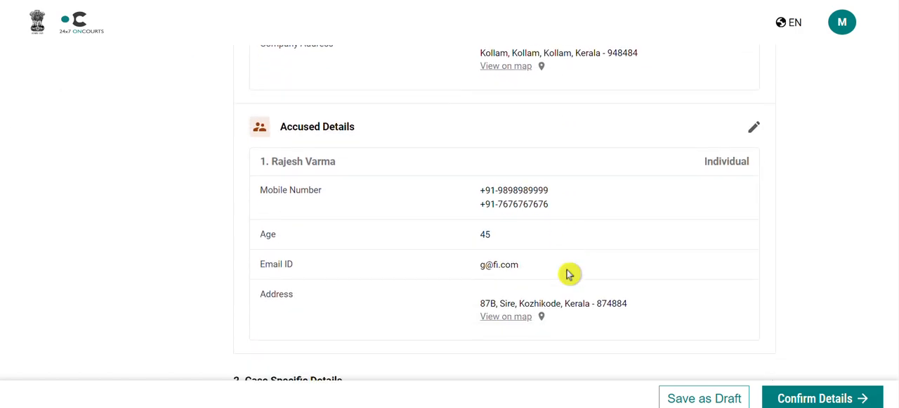
scroll(569, 274, "down", 8)
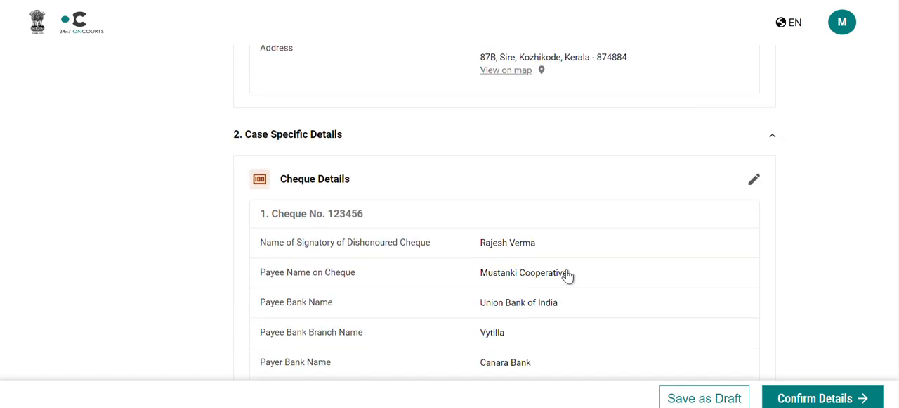
scroll(569, 274, "down", 20)
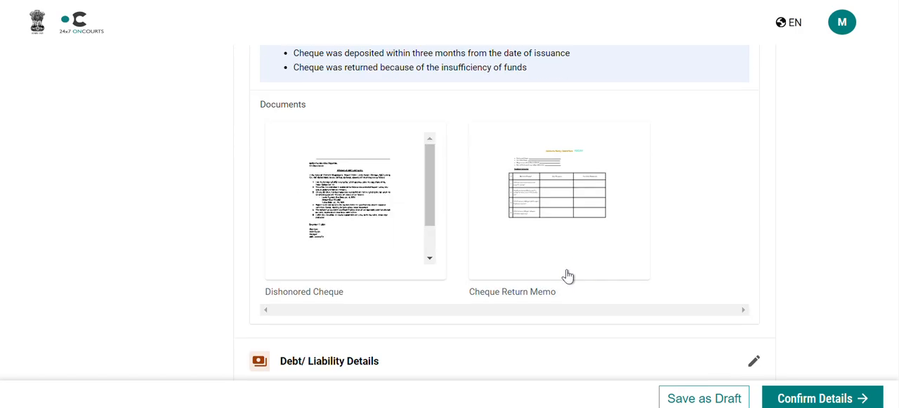
scroll(569, 274, "down", 20)
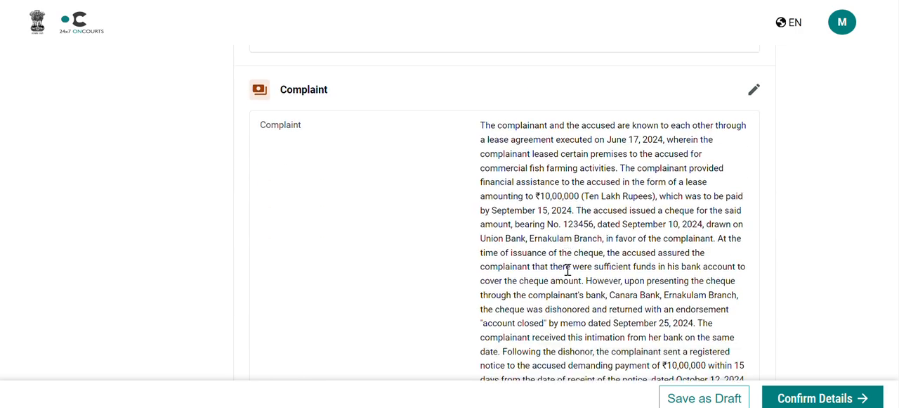
scroll(569, 274, "down", 3)
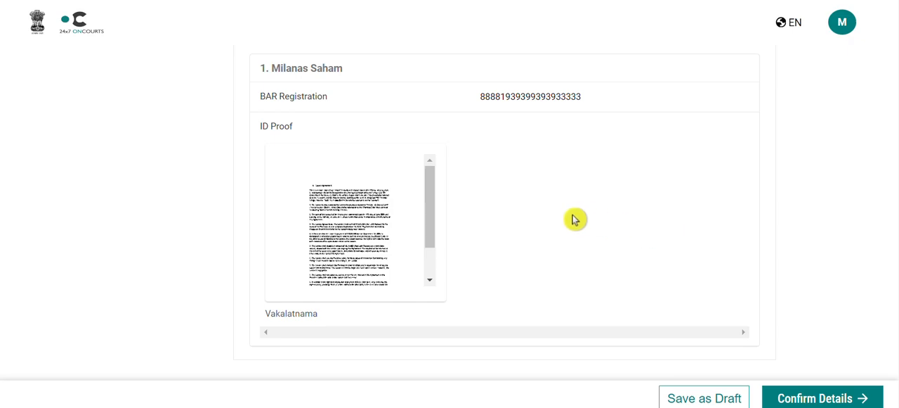
Step: Confirm the case details, send the complaint to the litigant for e-signing, and return to the case list
left_click(790, 397)
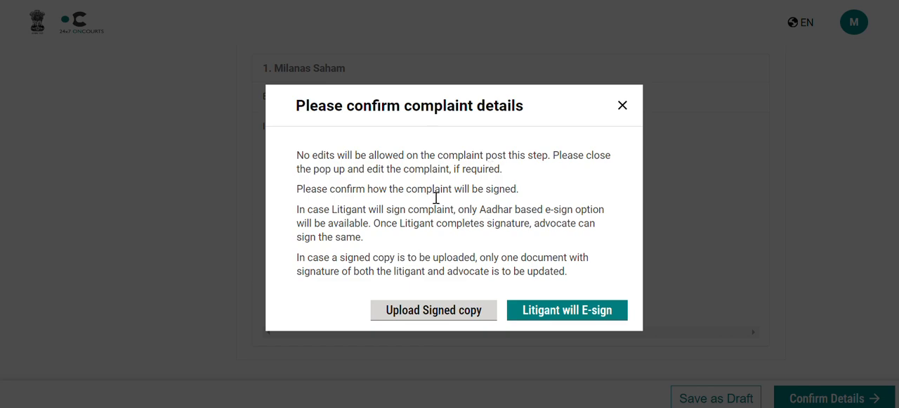
left_click(450, 310)
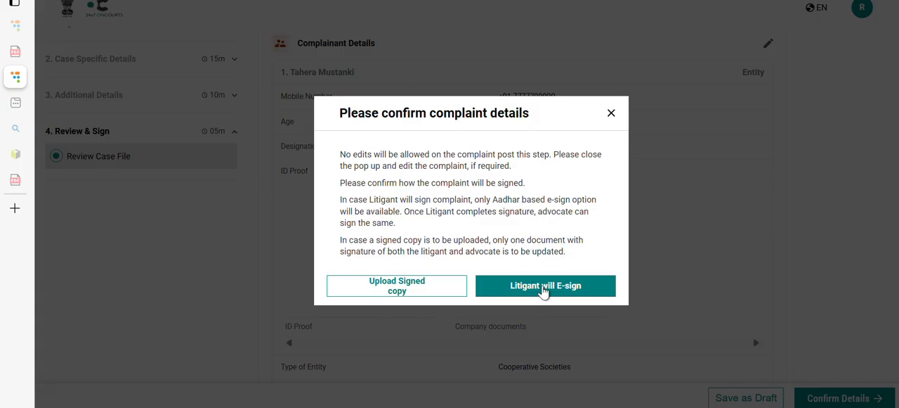
left_click(538, 288)
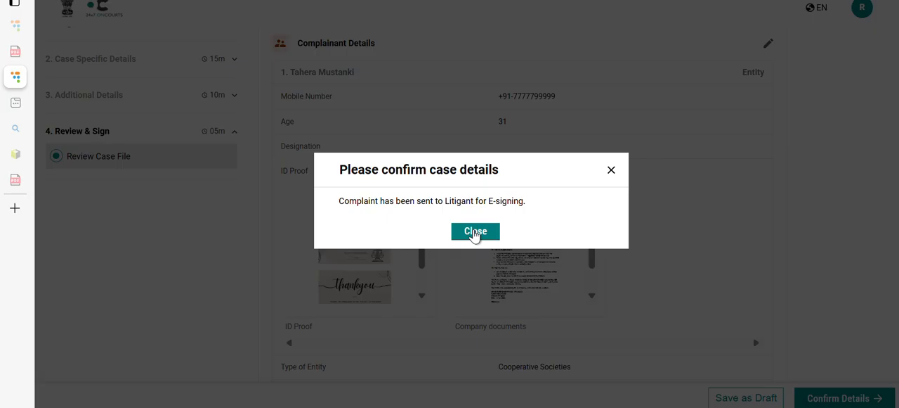
left_click(475, 231)
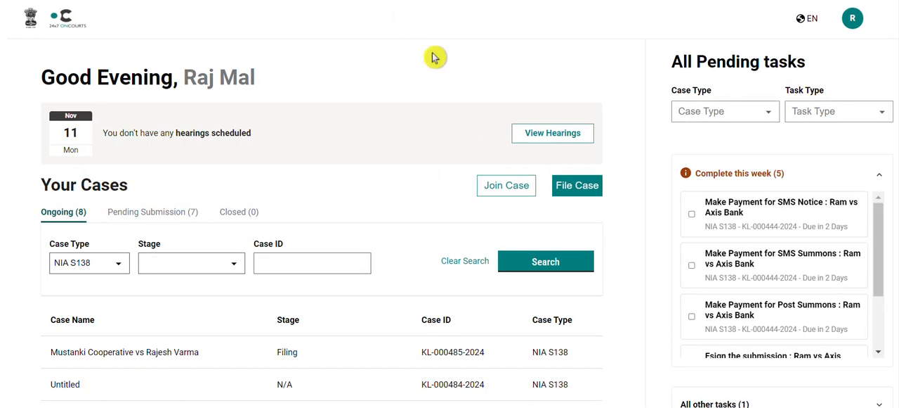
scroll(451, 127, "down", 2)
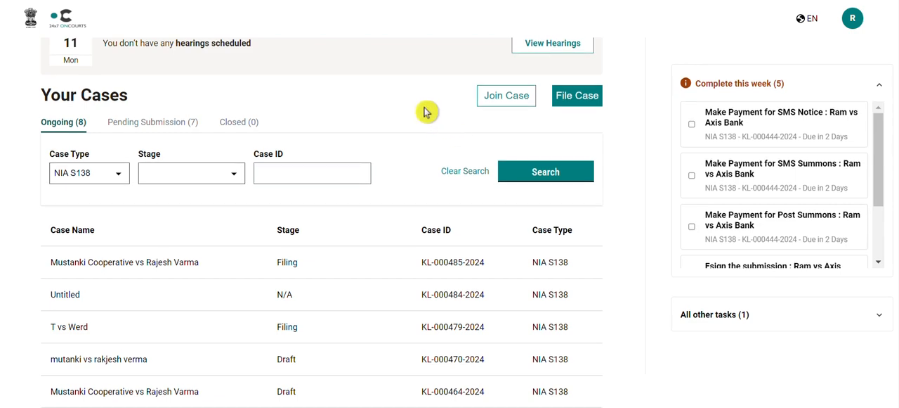
Step: Open the pending advocate signature task for the newly filed Mustanki Cooperative case and look through the complaint document
scroll(737, 203, "down", 1)
scroll(737, 203, "down", 2)
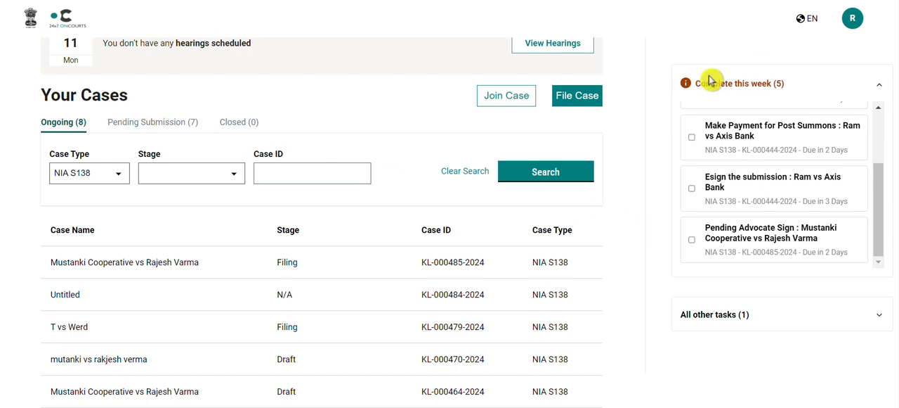
left_click(793, 241)
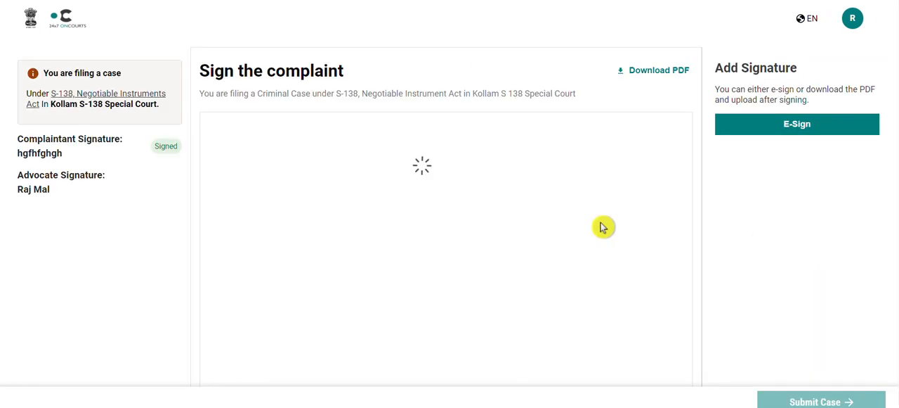
scroll(603, 226, "down", 2)
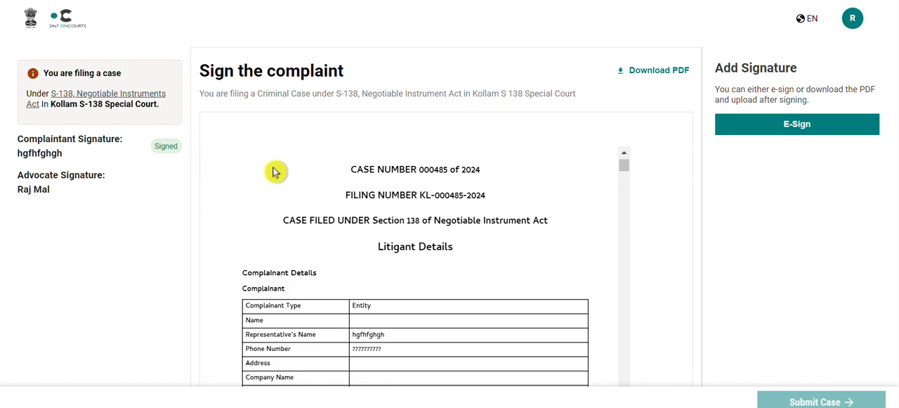
scroll(358, 201, "down", 1)
scroll(357, 201, "up", 3)
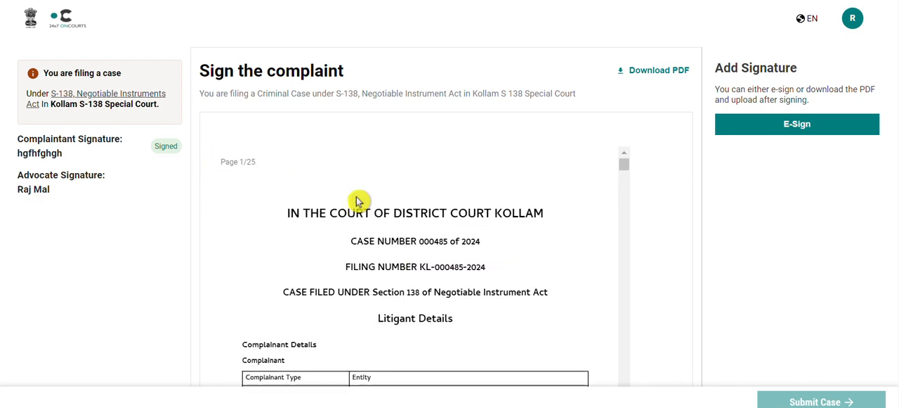
Step: E-sign the complaint as the advocate through the C-DAC service, entering the Aadhaar number and the requested Aadhaar OTP
left_click(776, 128)
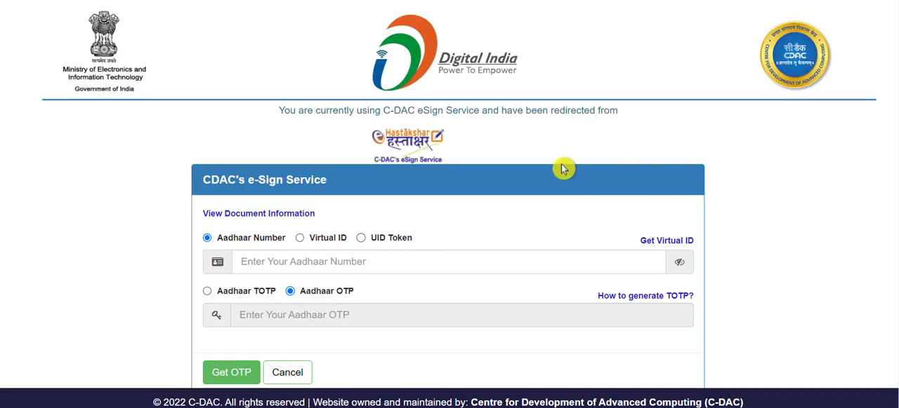
scroll(564, 169, "down", 2)
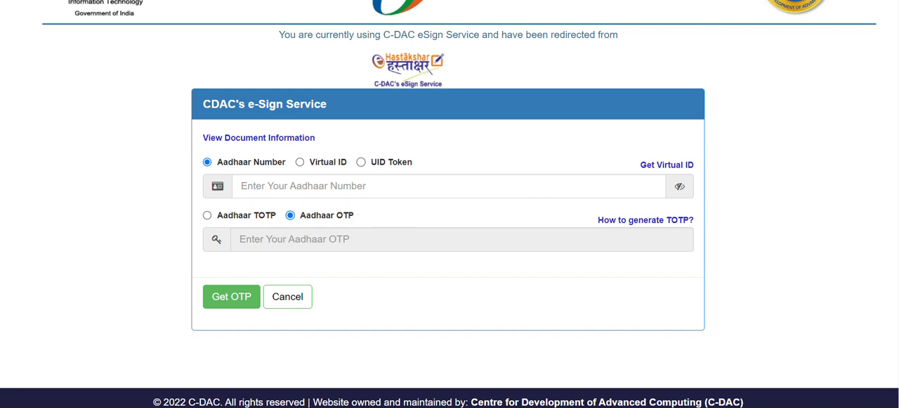
key("ctrl+v")
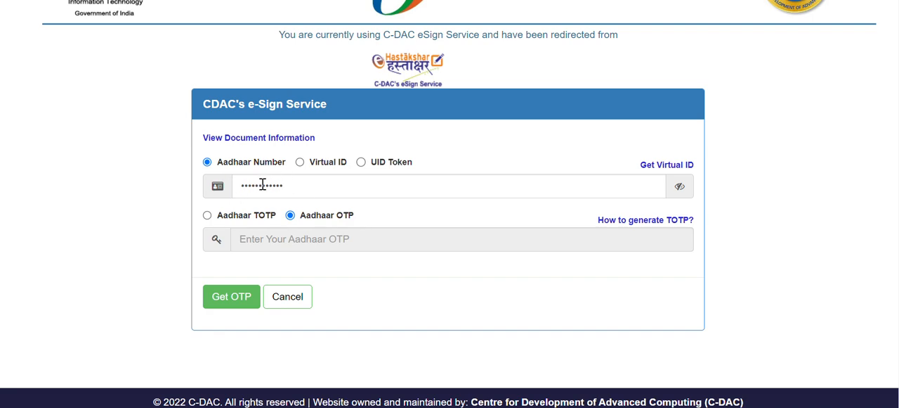
left_click(239, 298)
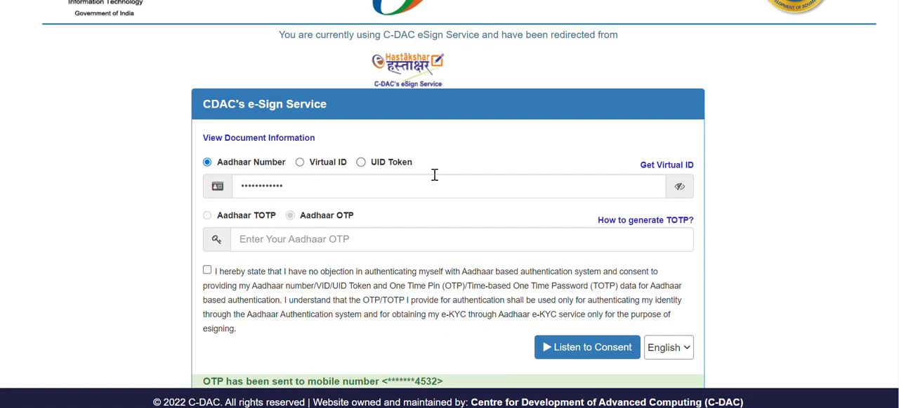
scroll(435, 174, "down", 1)
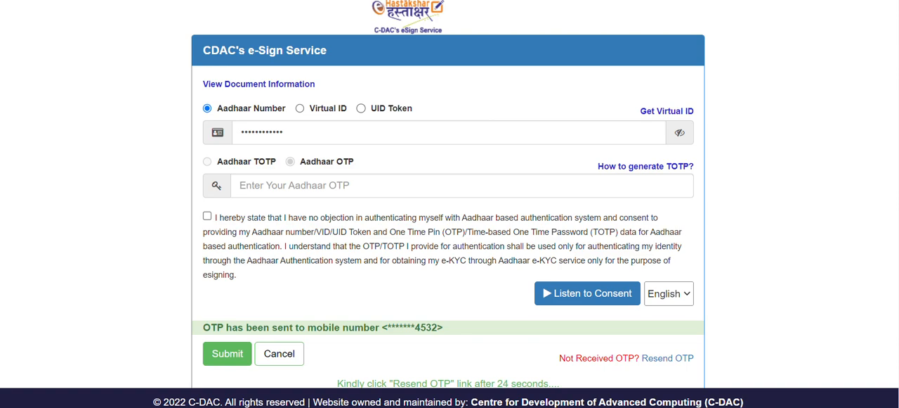
left_click(369, 186)
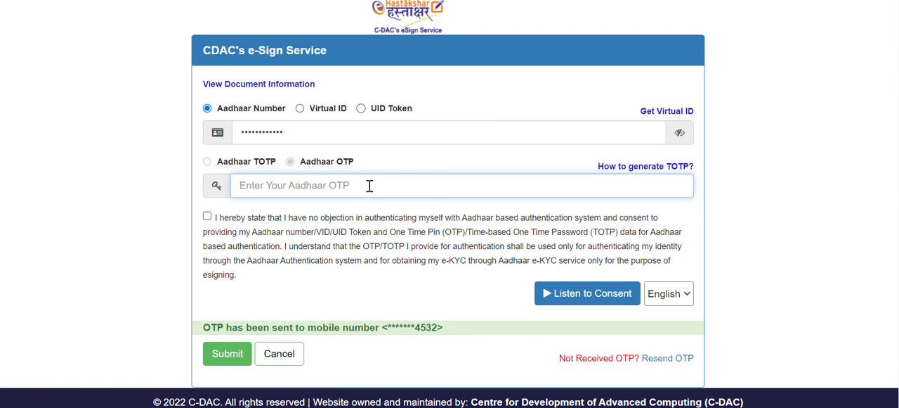
type("••")
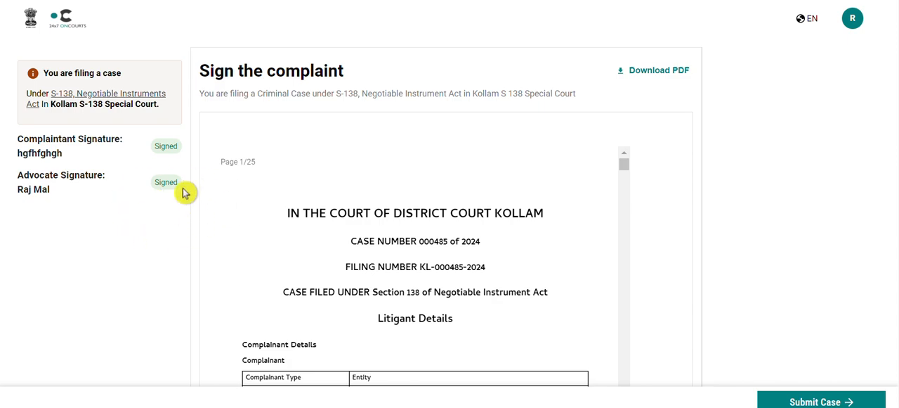
Step: Submit the signed case and pay its filing fees online through Payment Gateway 1, returning to the home page
scroll(538, 231, "down", 1)
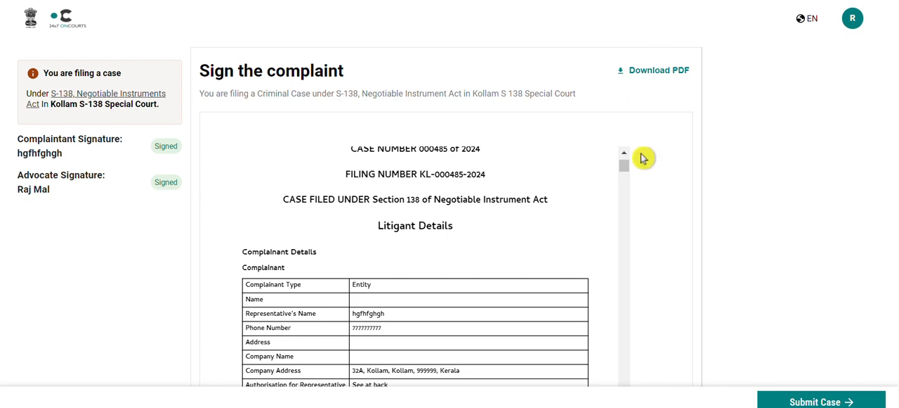
left_click(801, 399)
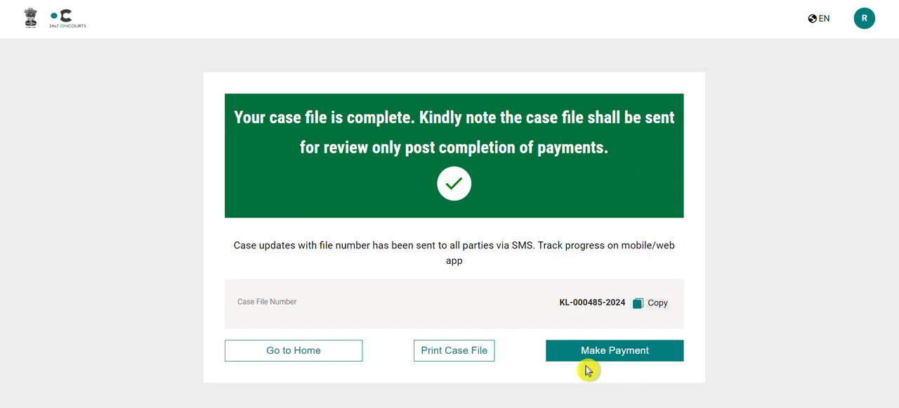
left_click(648, 356)
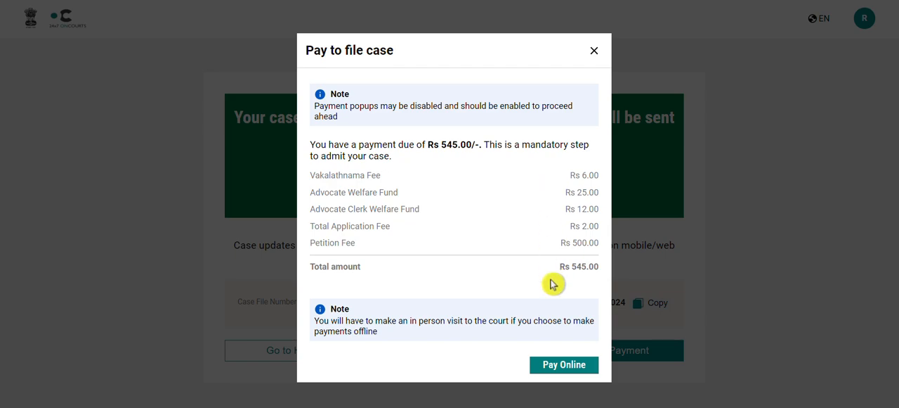
left_click(555, 362)
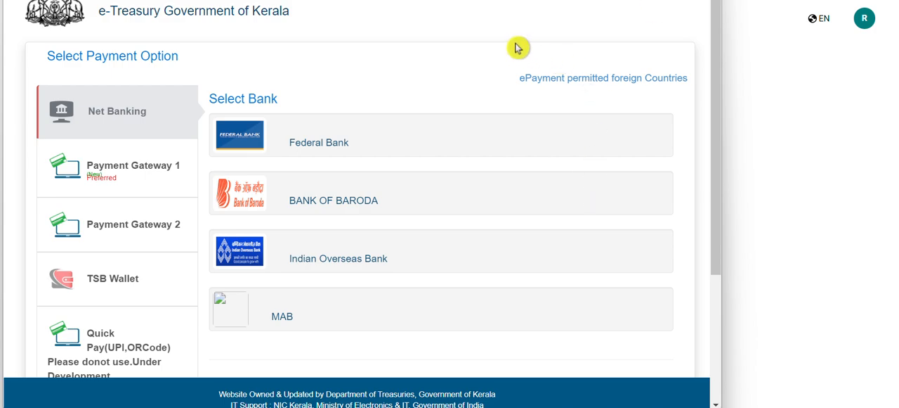
left_click(119, 179)
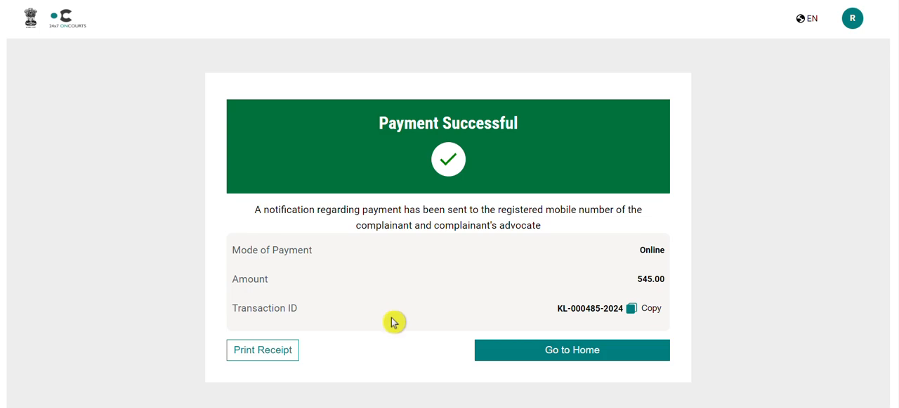
left_click(573, 352)
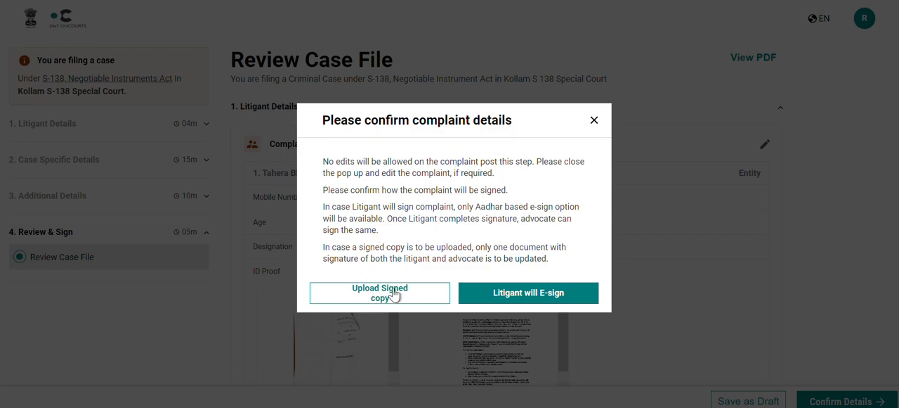
Step: Choose uploading a signed copy as the signing method for the complaint under review
left_click(426, 296)
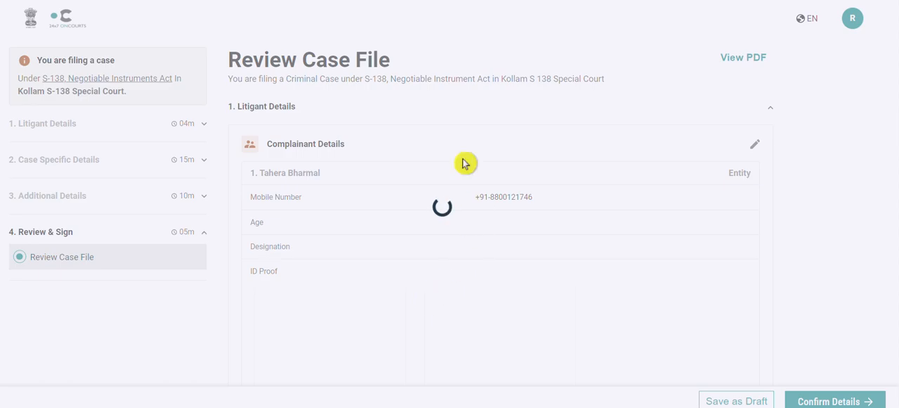